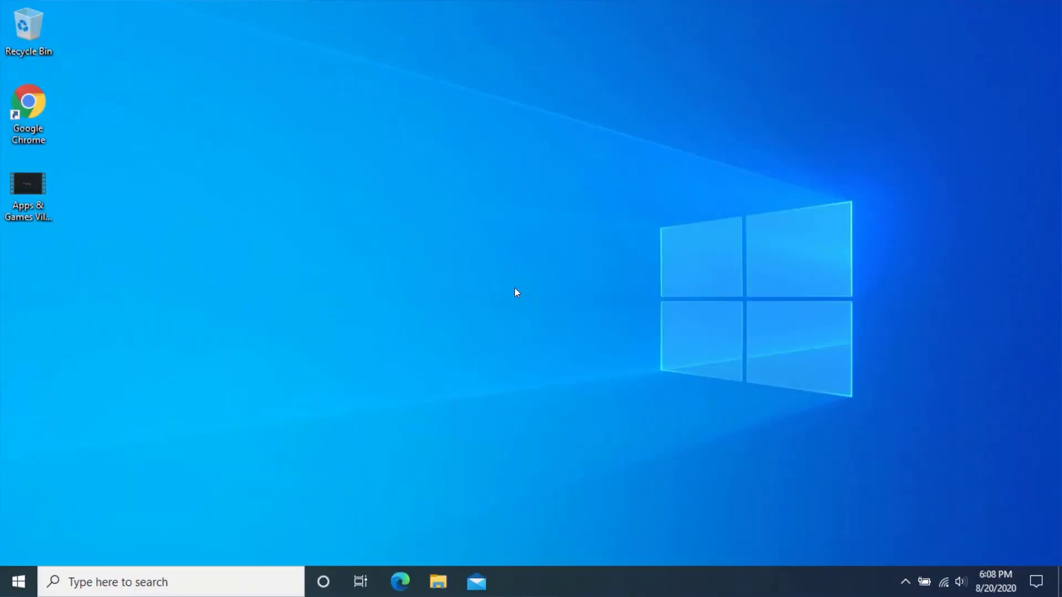
# Launch Chrome and go to the bit.ly/3gbdsy1 VideoProc giveaway link.
pyautogui.doubleClick(34, 110)
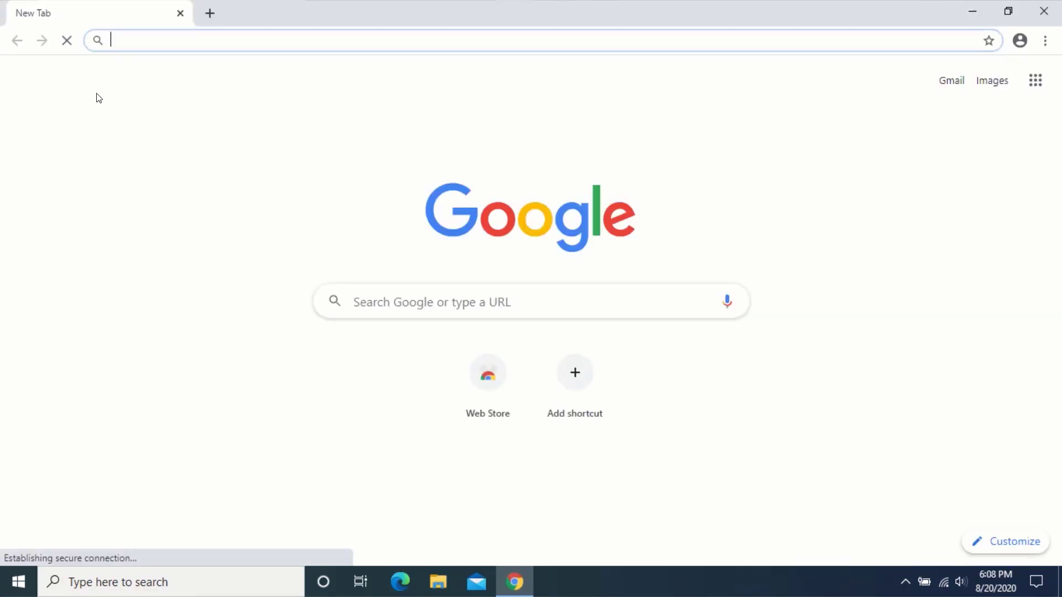
pyautogui.write('bit.ly')
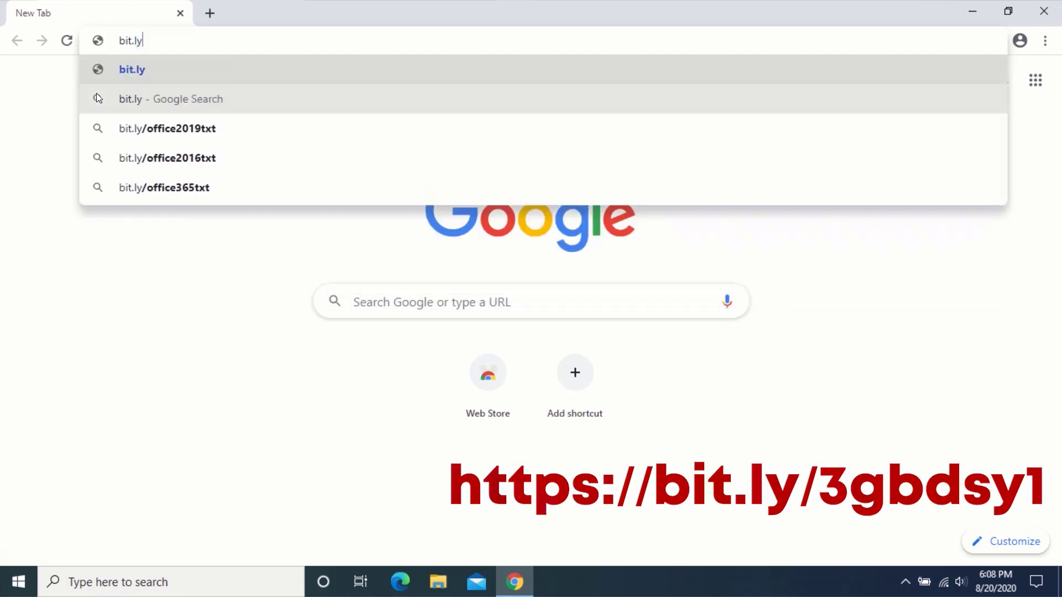
pyautogui.write('/3gbd')
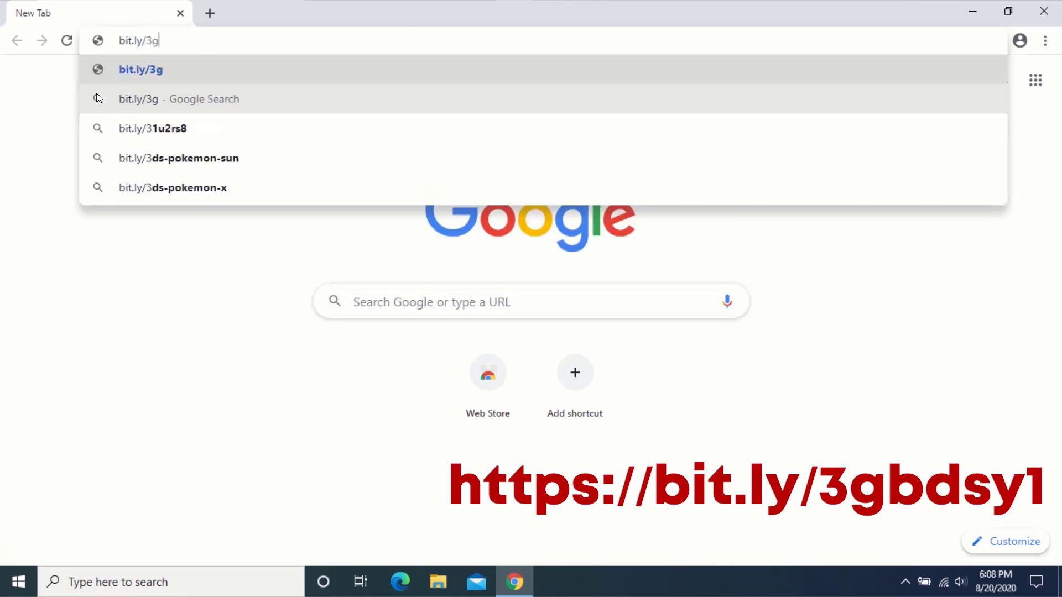
pyautogui.write('sy1')
pyautogui.press('Return')
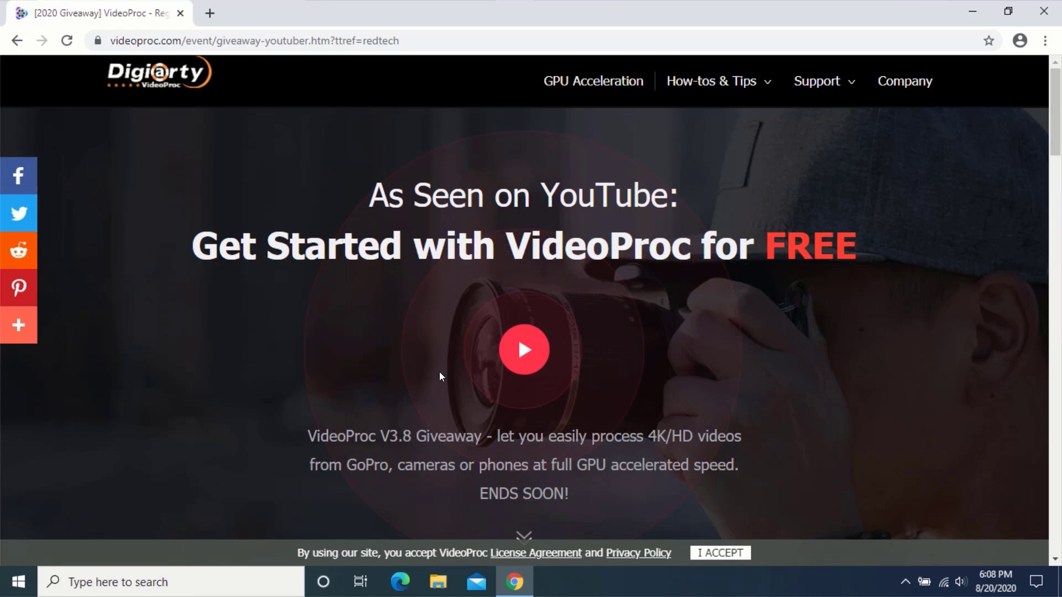
# Download the Free Version of VideoProc from the pricing cards on the giveaway page.
pyautogui.scroll(-9, 439, 373)
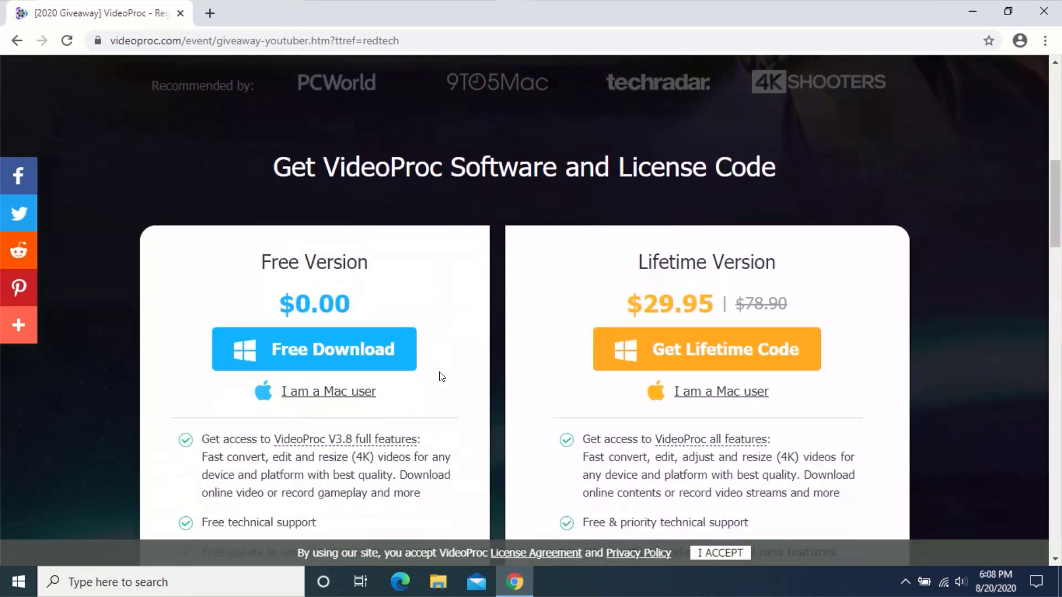
pyautogui.click(329, 352)
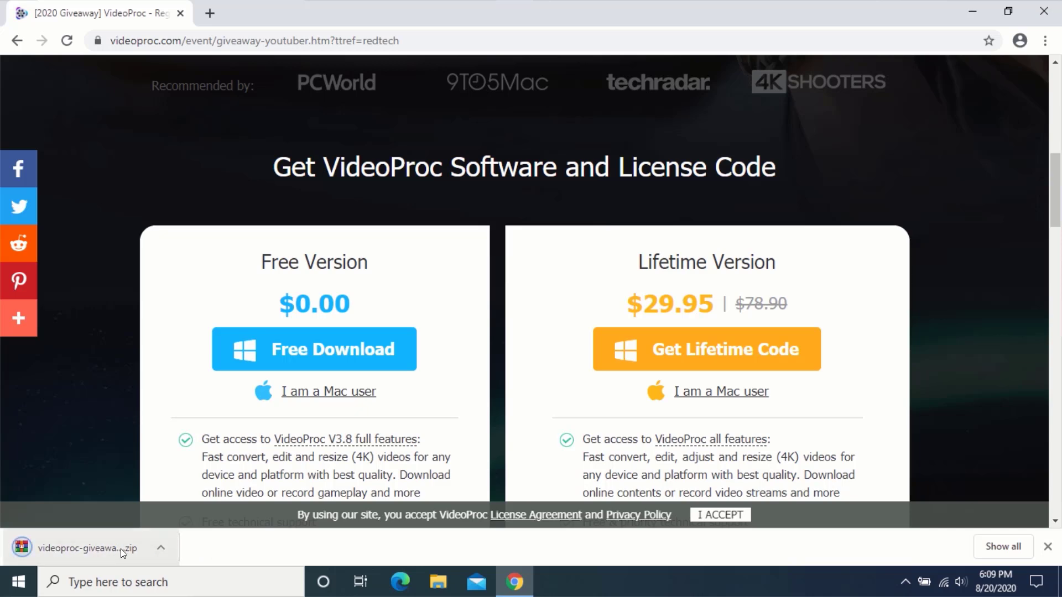
# Close Chrome and find the downloaded giveaway zip in File Explorer's Downloads folder.
pyautogui.click(1051, 10)
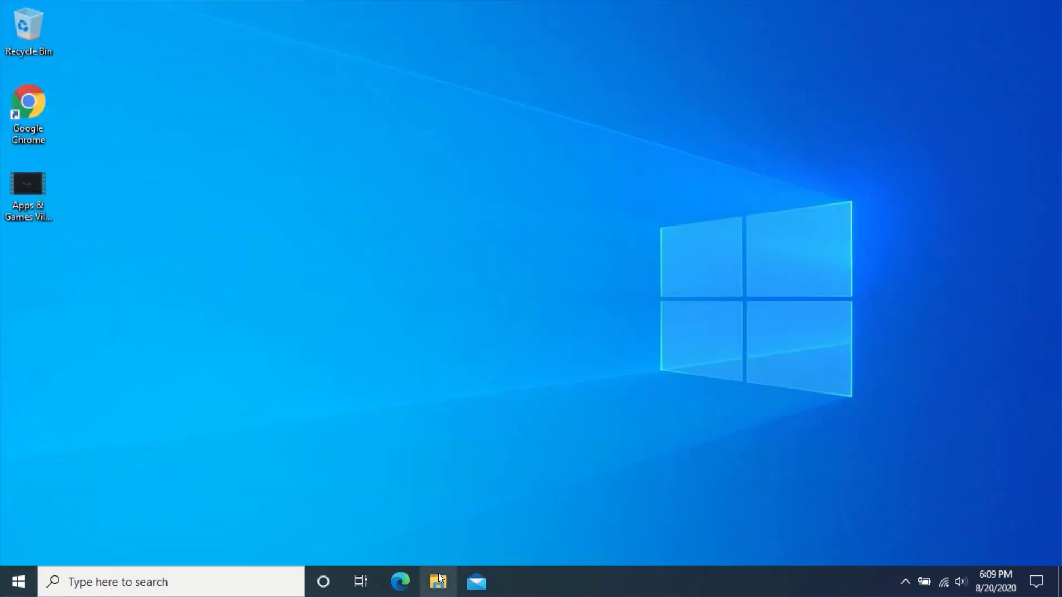
pyautogui.click(439, 582)
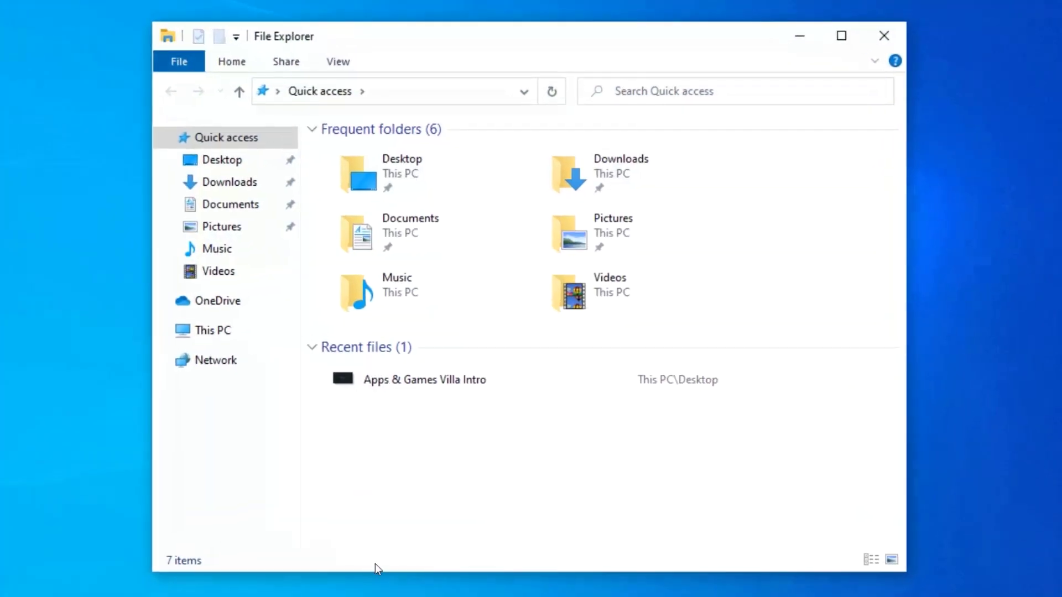
pyautogui.click(216, 187)
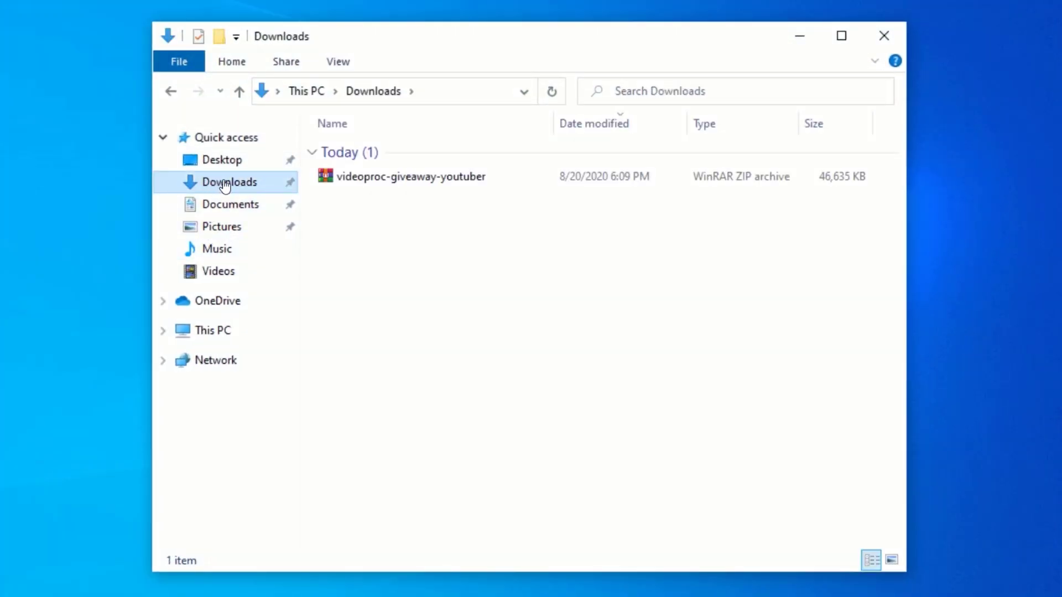
pyautogui.click(369, 177)
pyautogui.doubleClick(367, 174)
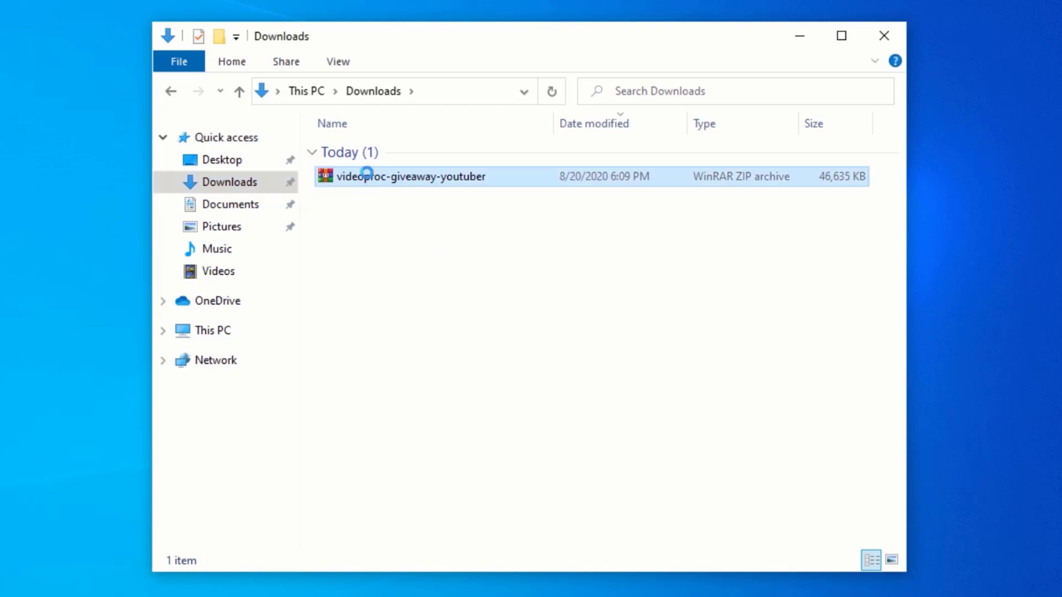
# Extract the zip to videoproc-giveaway-youtuber\ and open its inner folder to videoproc-setup.
pyautogui.rightClick(370, 176)
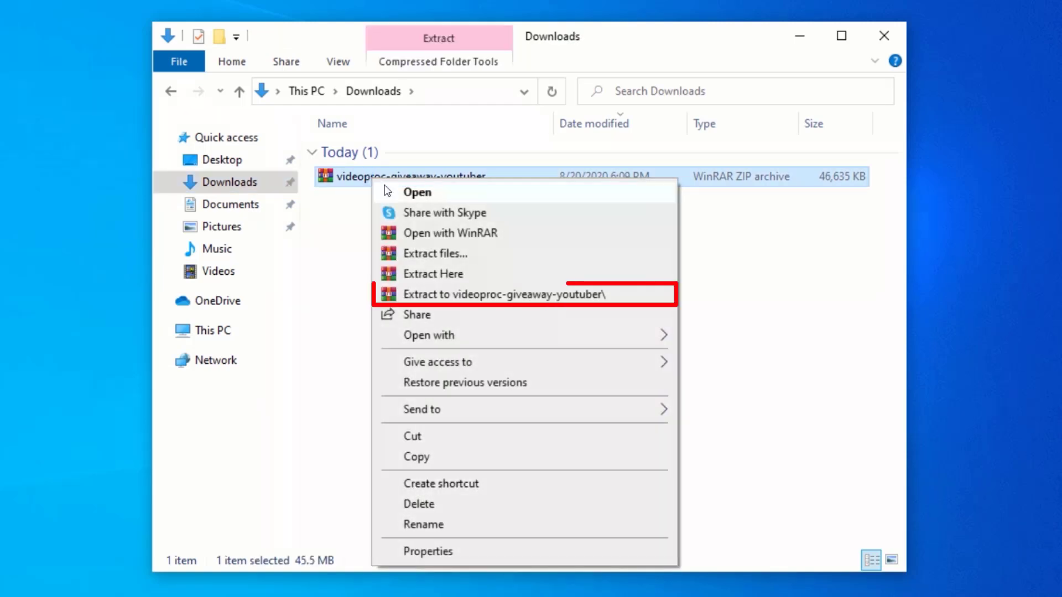
pyautogui.click(441, 294)
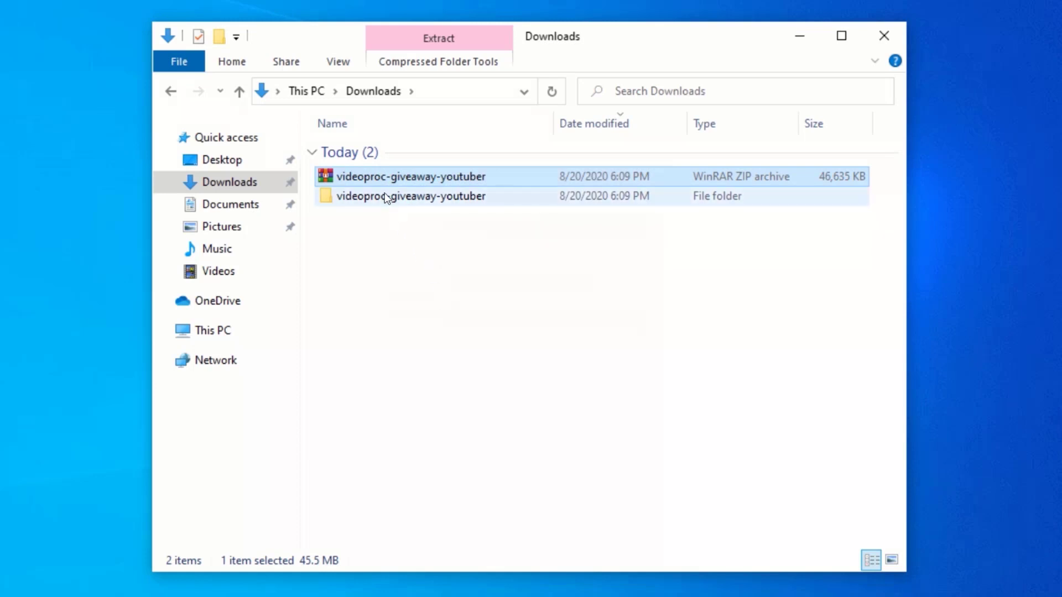
pyautogui.click(406, 196)
pyautogui.doubleClick(406, 196)
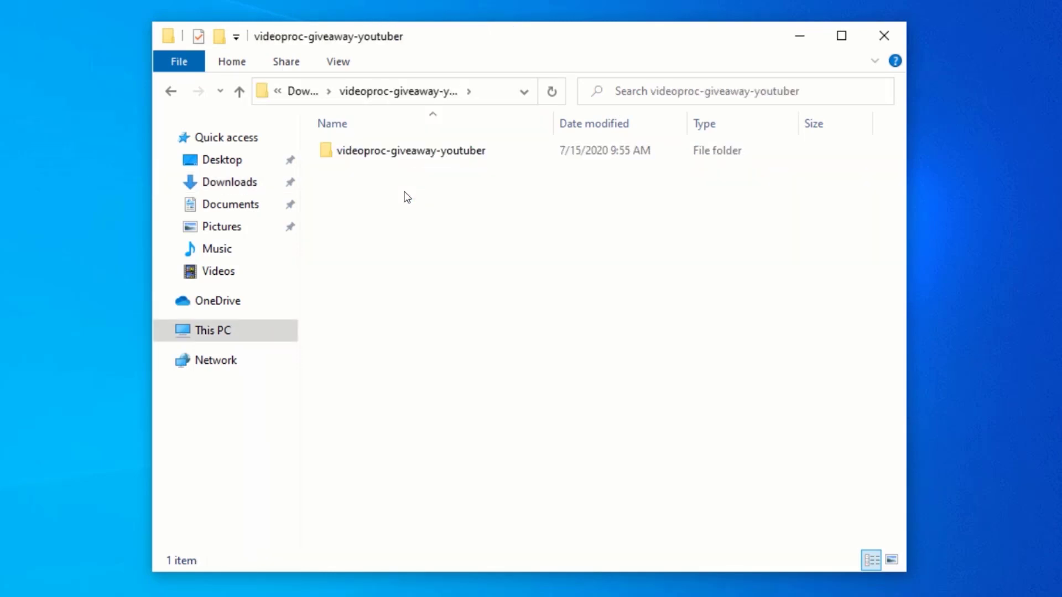
pyautogui.click(402, 150)
pyautogui.doubleClick(402, 149)
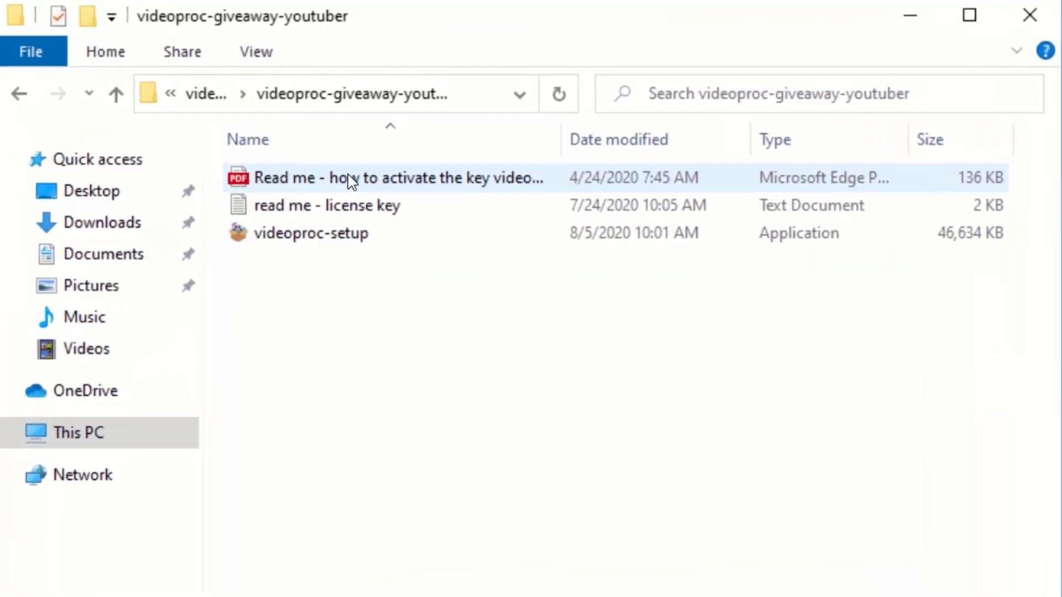
pyautogui.click(306, 244)
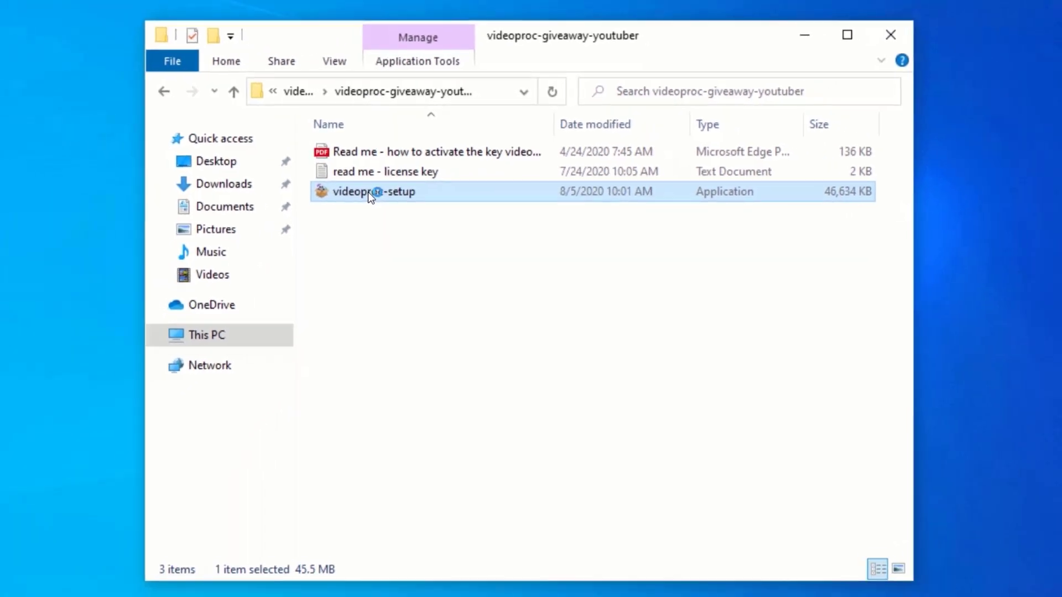
# Run videoproc-setup, approve the UAC prompt, and install VideoProc.
pyautogui.doubleClick(370, 190)
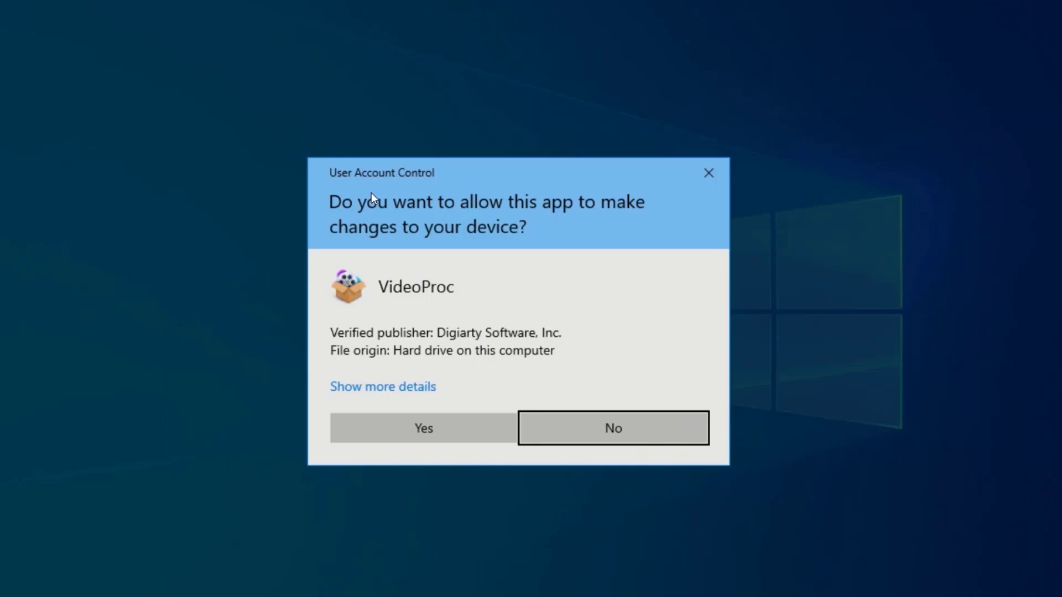
pyautogui.click(400, 427)
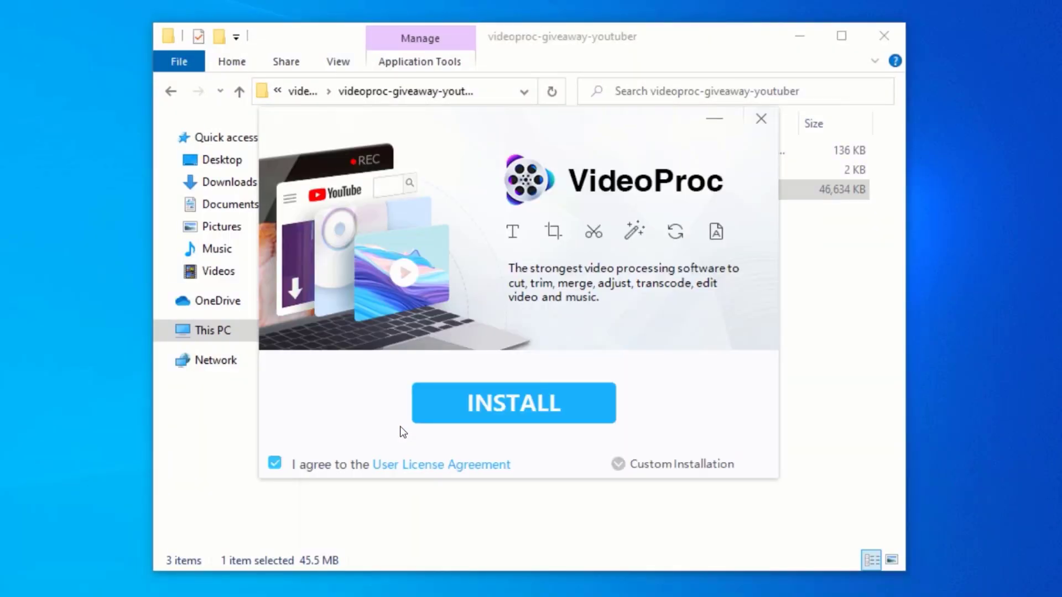
pyautogui.click(800, 36)
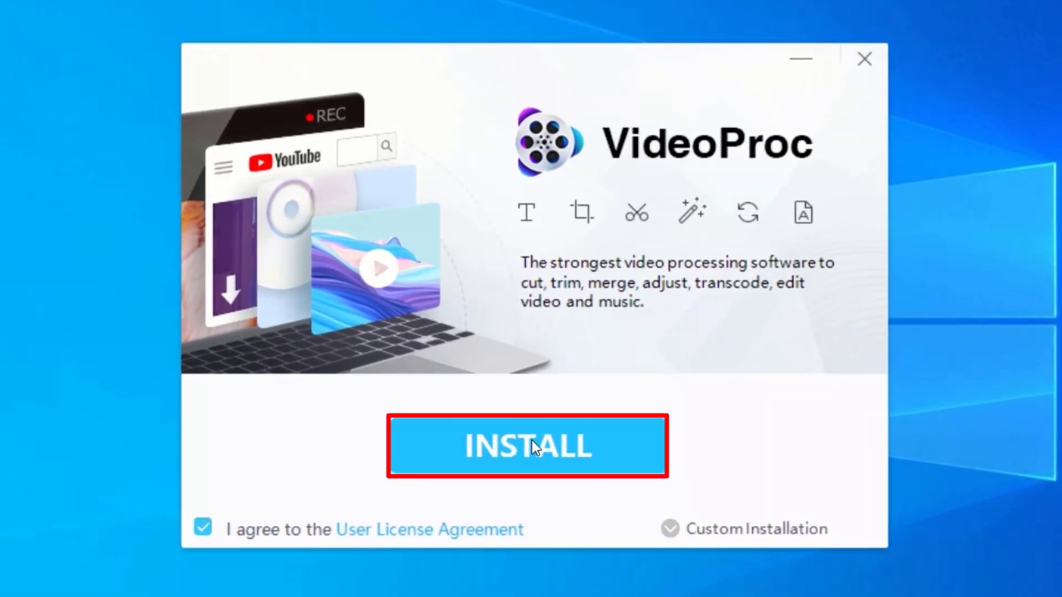
pyautogui.click(532, 441)
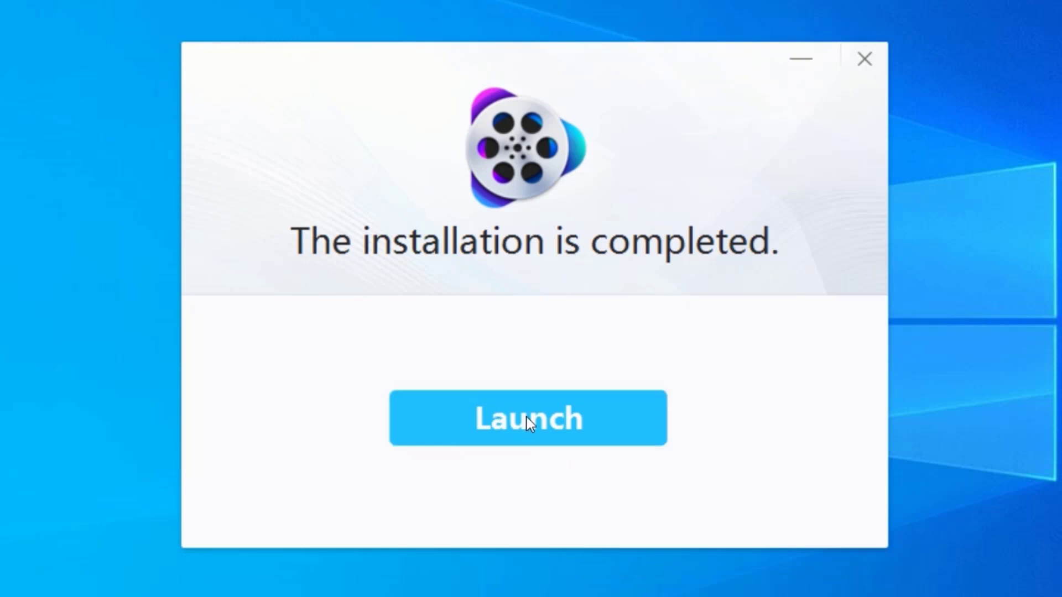
# Launch VideoProc, close the Edge page, enter the licensed email address, and bring back the giveaway folder.
pyautogui.click(521, 426)
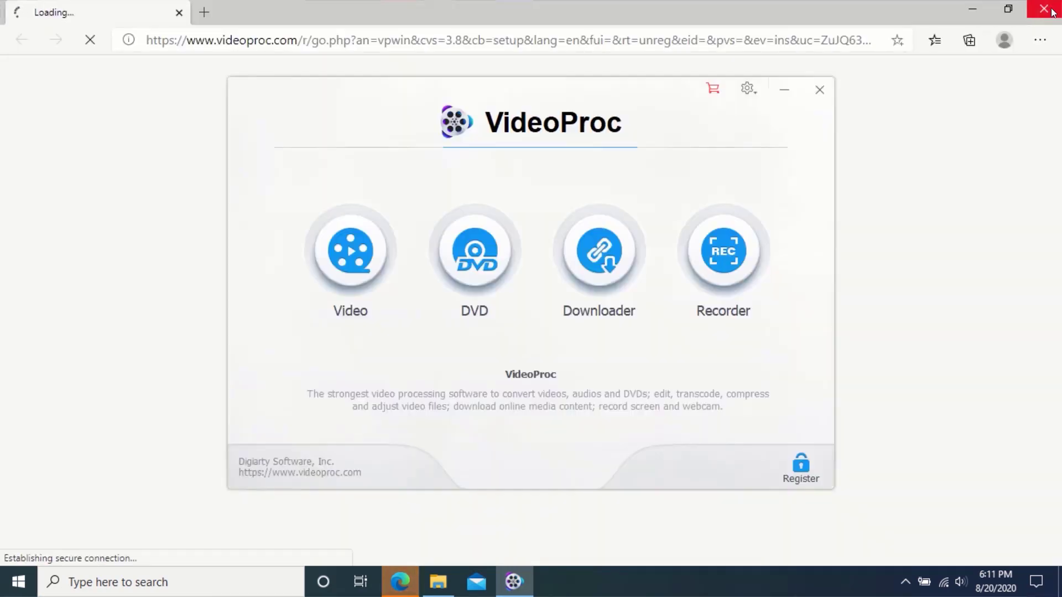
pyautogui.click(1054, 12)
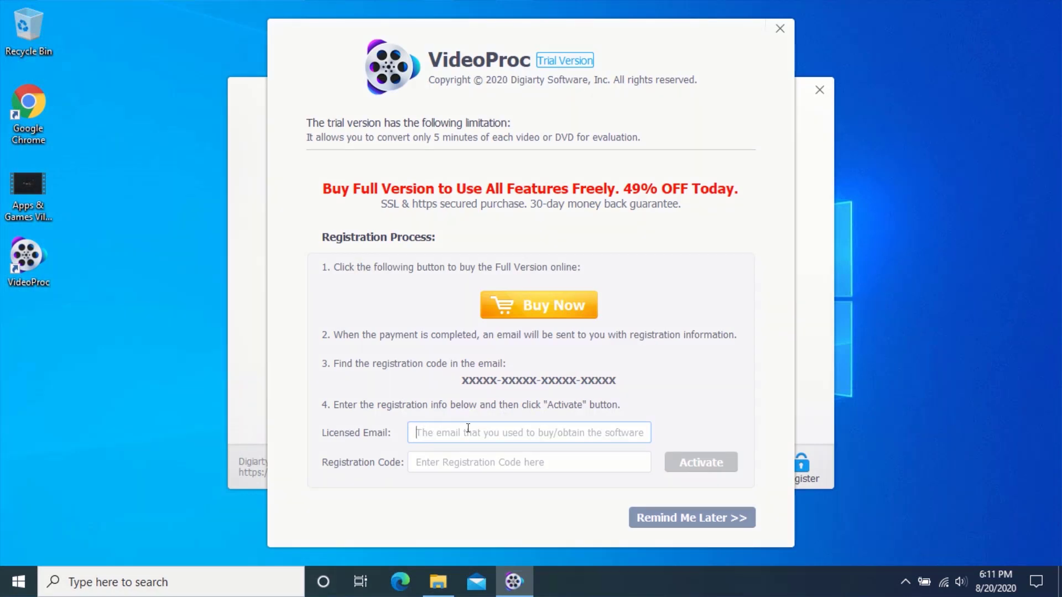
pyautogui.click(430, 456)
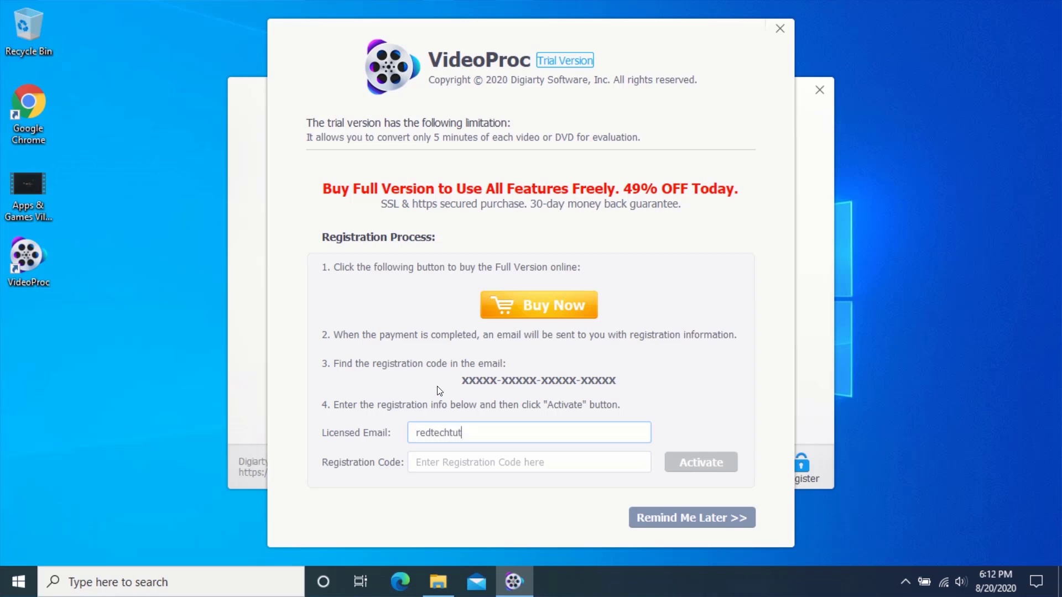
pyautogui.click(436, 585)
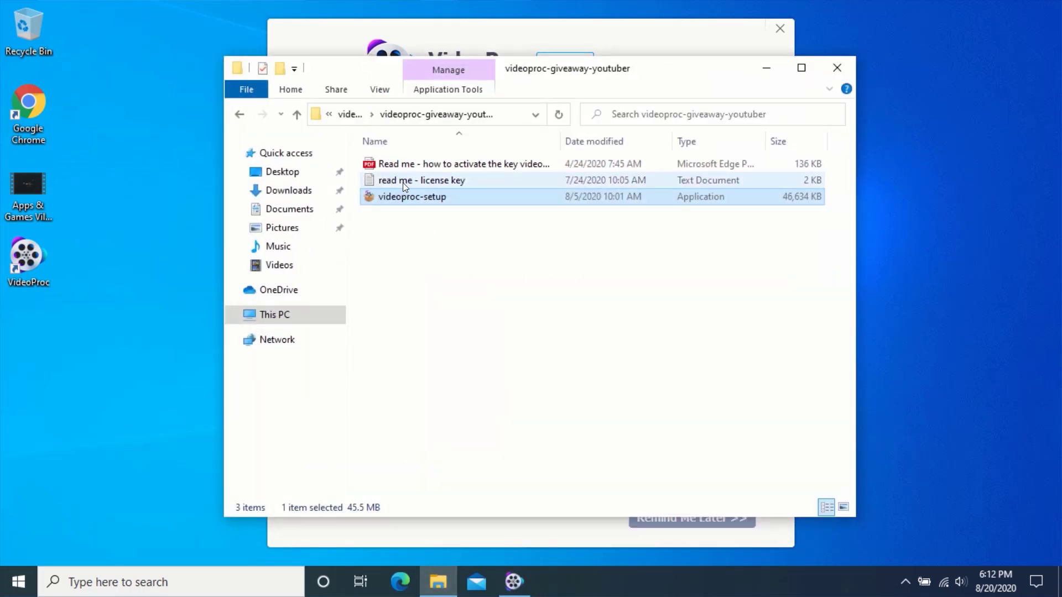
# Open the licence-key note, copy the Windows registration key, and minimize Notepad.
pyautogui.doubleClick(425, 182)
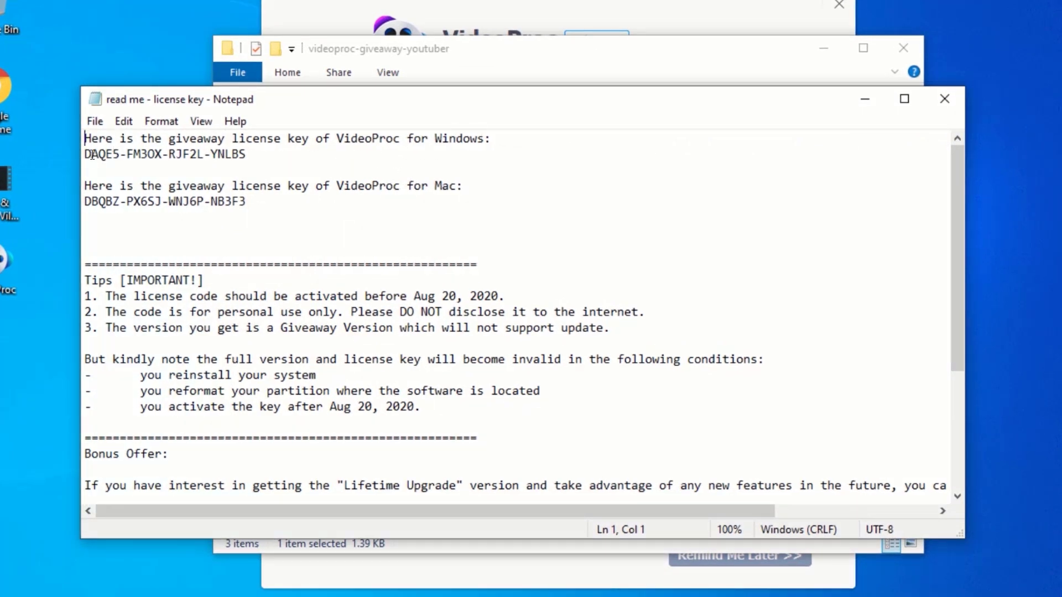
pyautogui.moveTo(84, 153); pyautogui.dragTo(247, 154)
pyautogui.click(254, 155)
pyautogui.moveTo(84, 202); pyautogui.dragTo(255, 202)
pyautogui.click(253, 200)
pyautogui.moveTo(86, 149); pyautogui.dragTo(242, 153)
pyautogui.rightClick(203, 154)
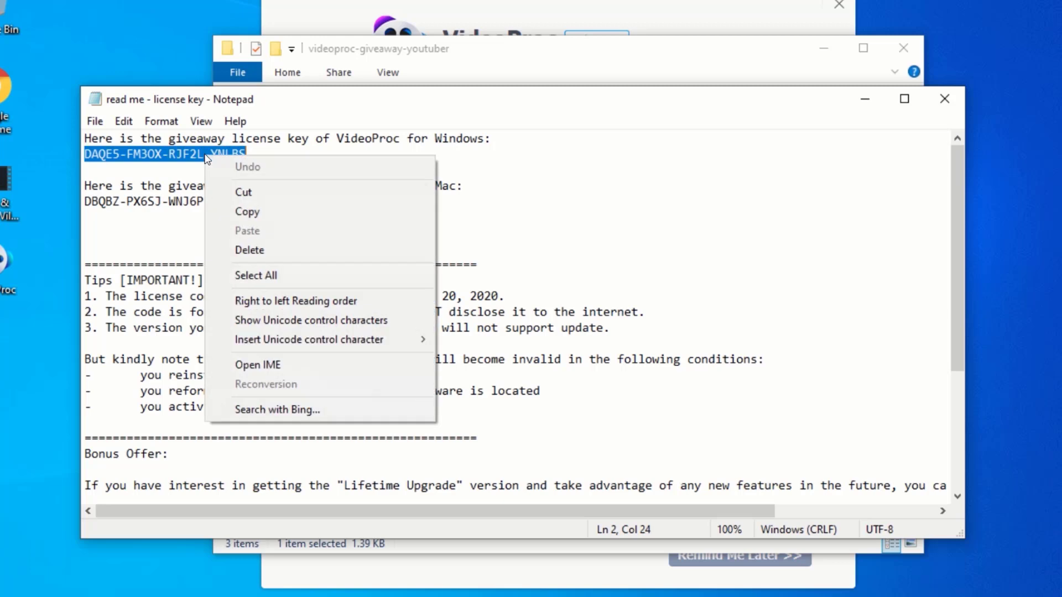
pyautogui.click(242, 212)
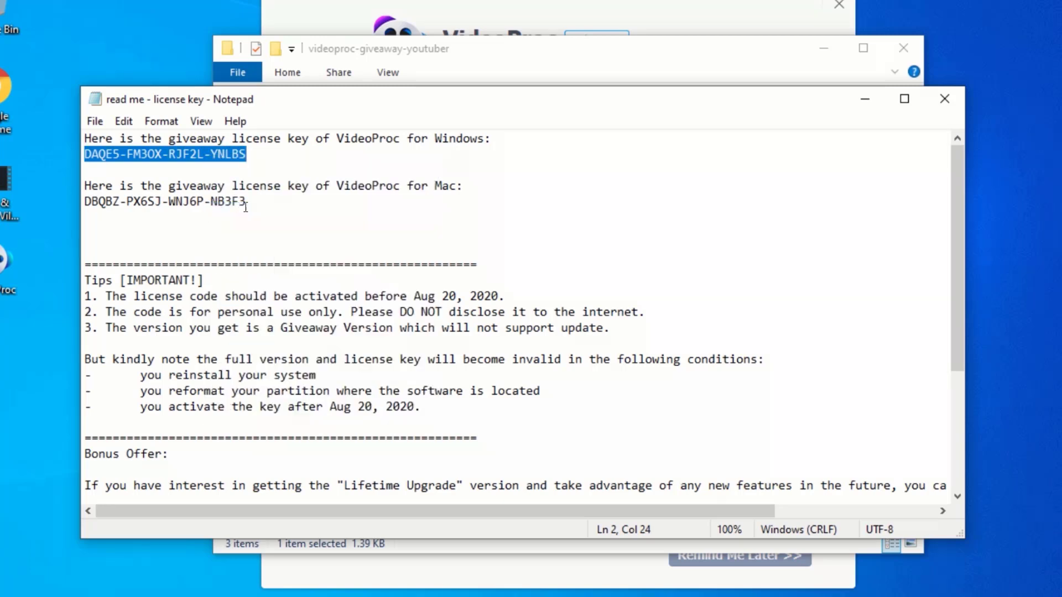
pyautogui.click(864, 105)
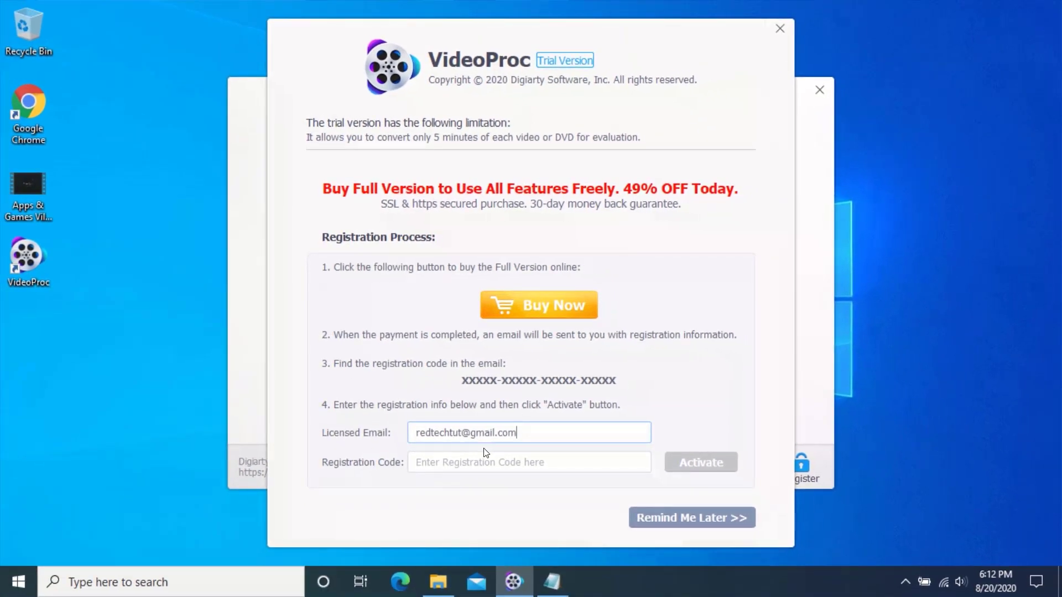
# Paste the copied Windows key into the Registration Code field and activate VideoProc.
pyautogui.click(447, 462)
pyautogui.rightClick(464, 457)
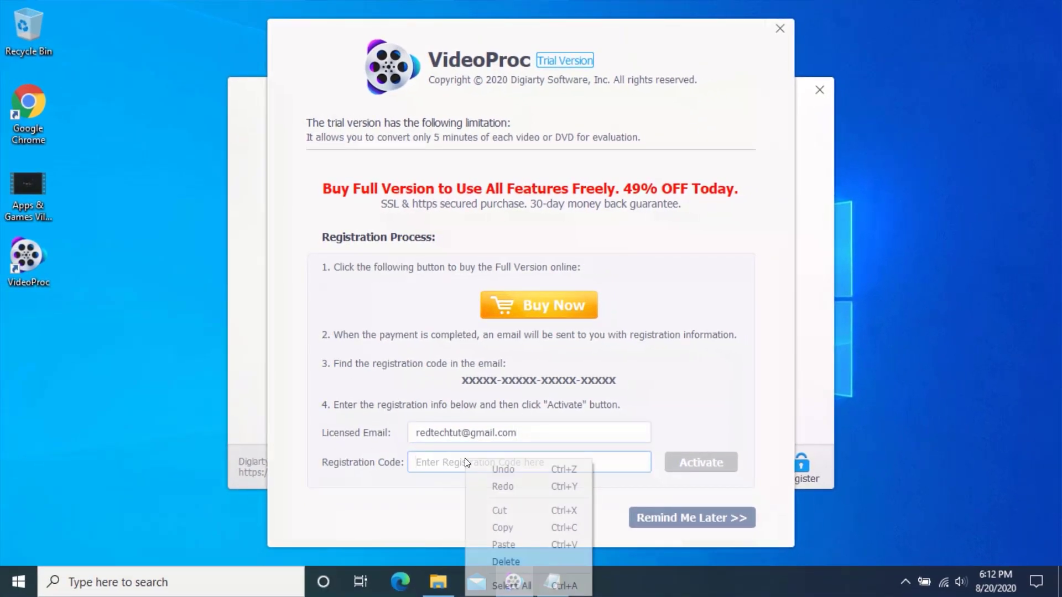
pyautogui.click(505, 543)
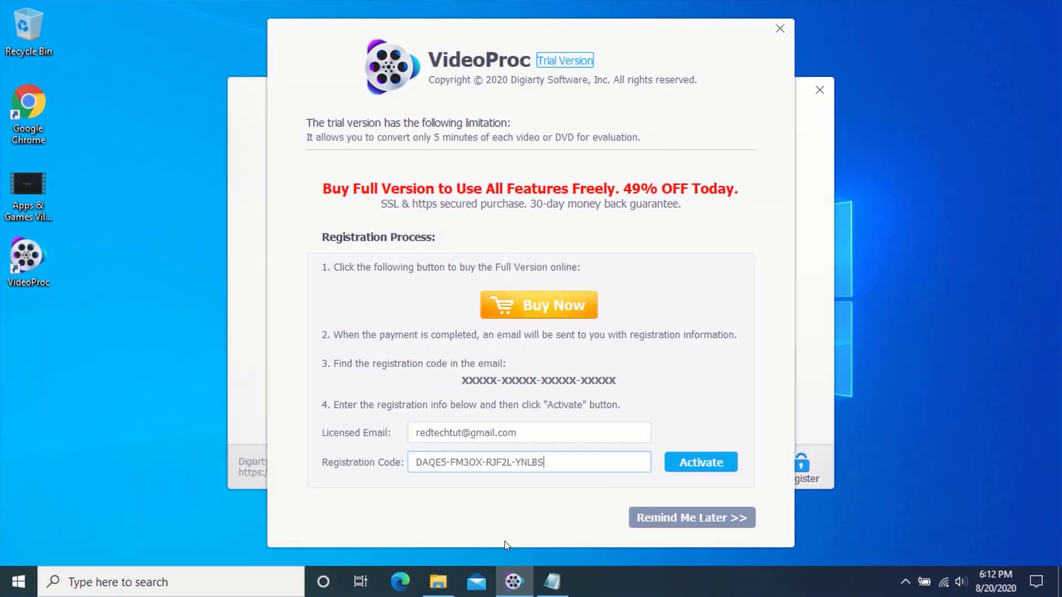
pyautogui.click(695, 465)
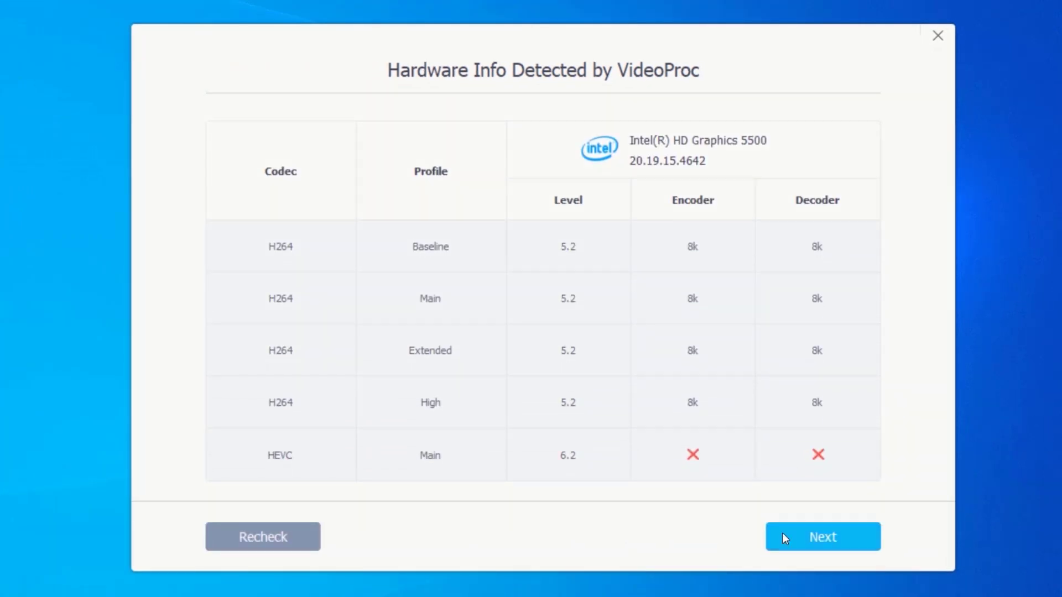
# Finish hardware setup with hardware acceleration, then dismiss the Edge page and Summer Offer popup.
pyautogui.click(818, 536)
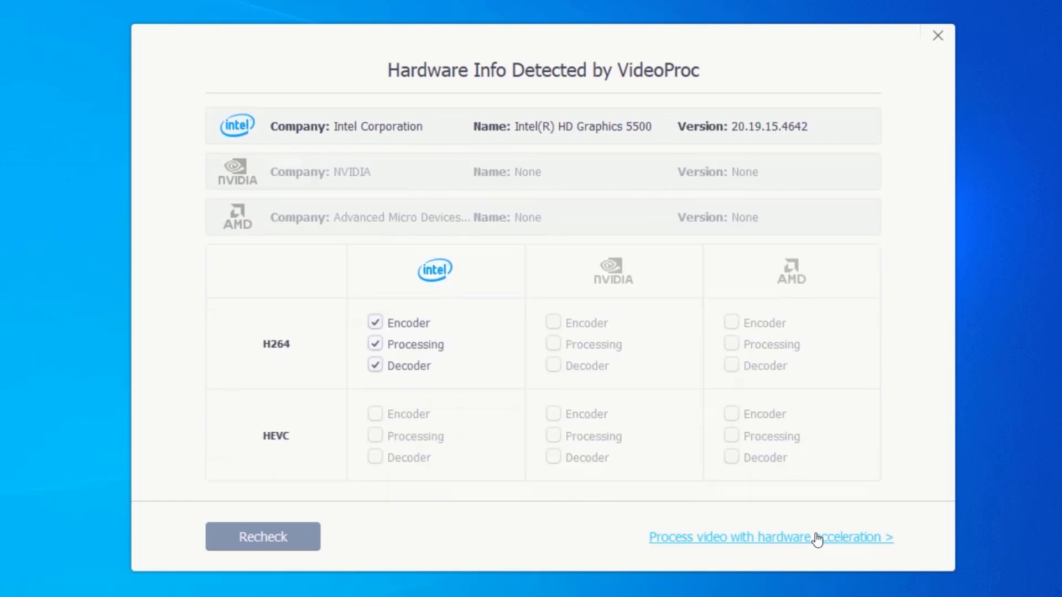
pyautogui.click(818, 536)
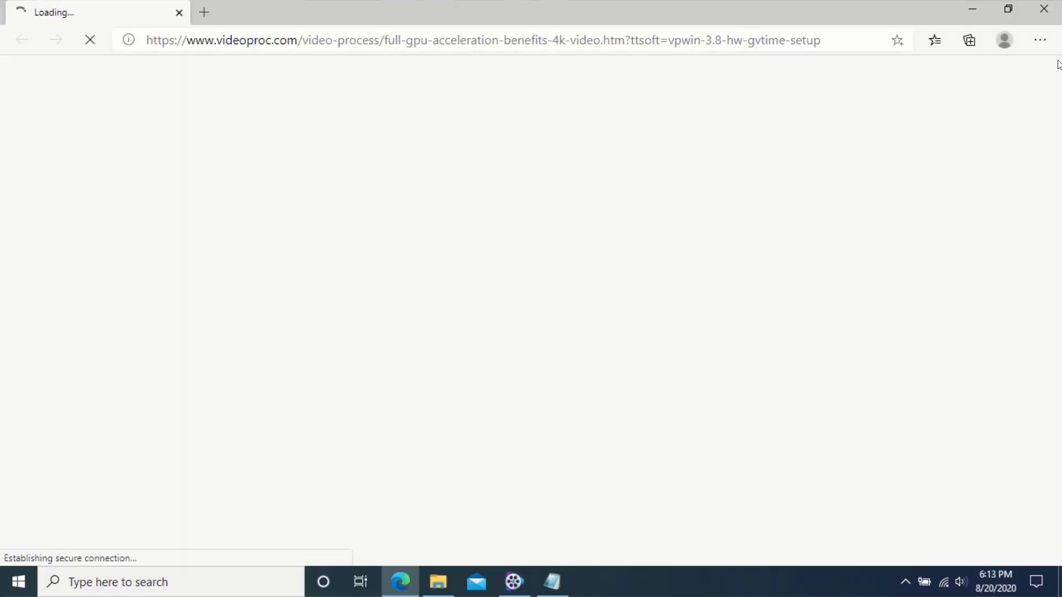
pyautogui.click(1054, 8)
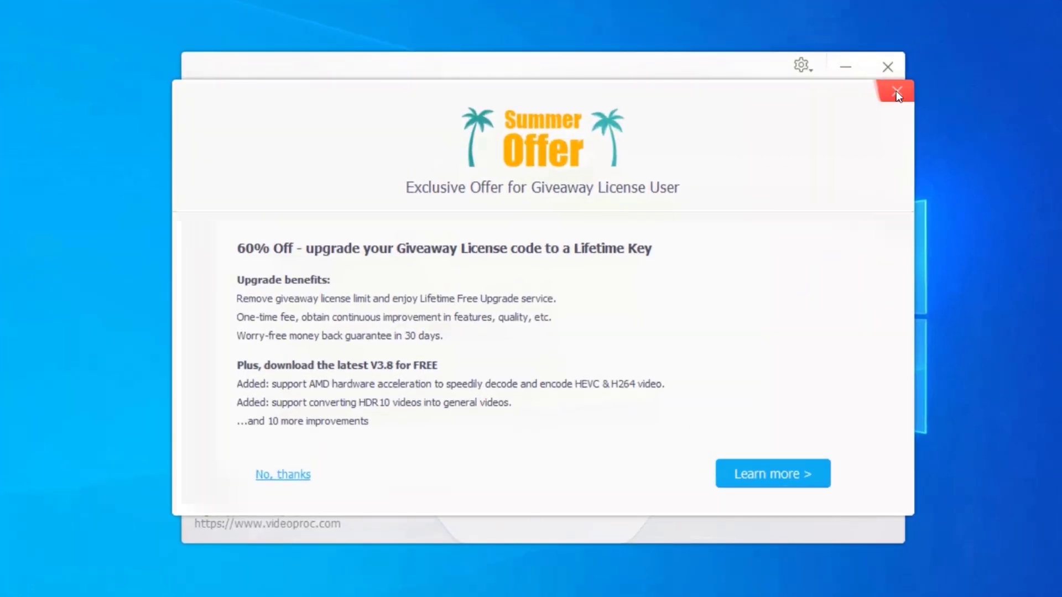
pyautogui.click(897, 92)
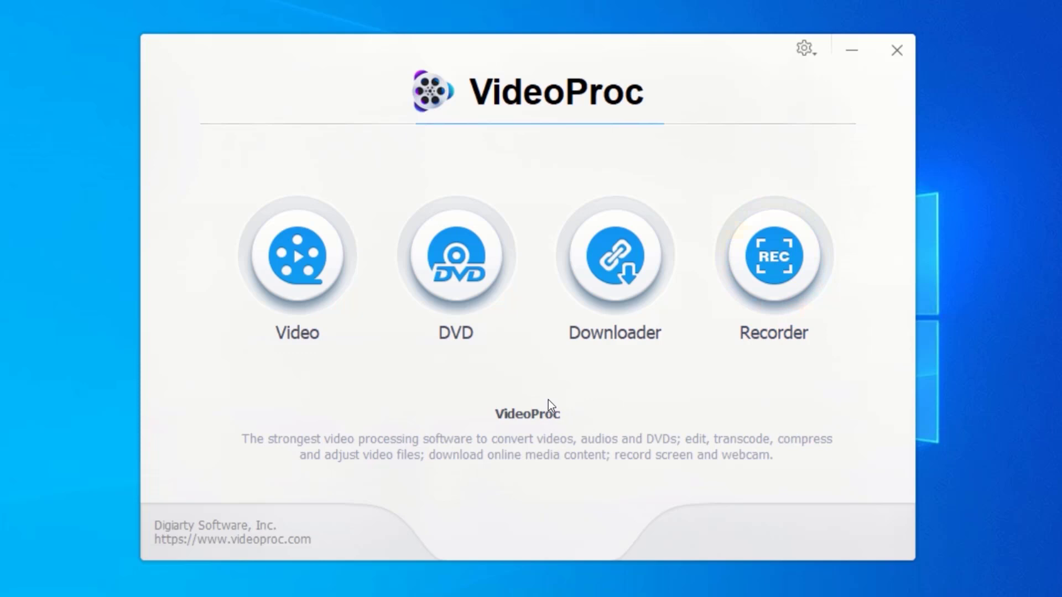
# Open the Video workspace, minimize it, and open Properties for the Apps & Games Villa Intro video.
pyautogui.click(304, 247)
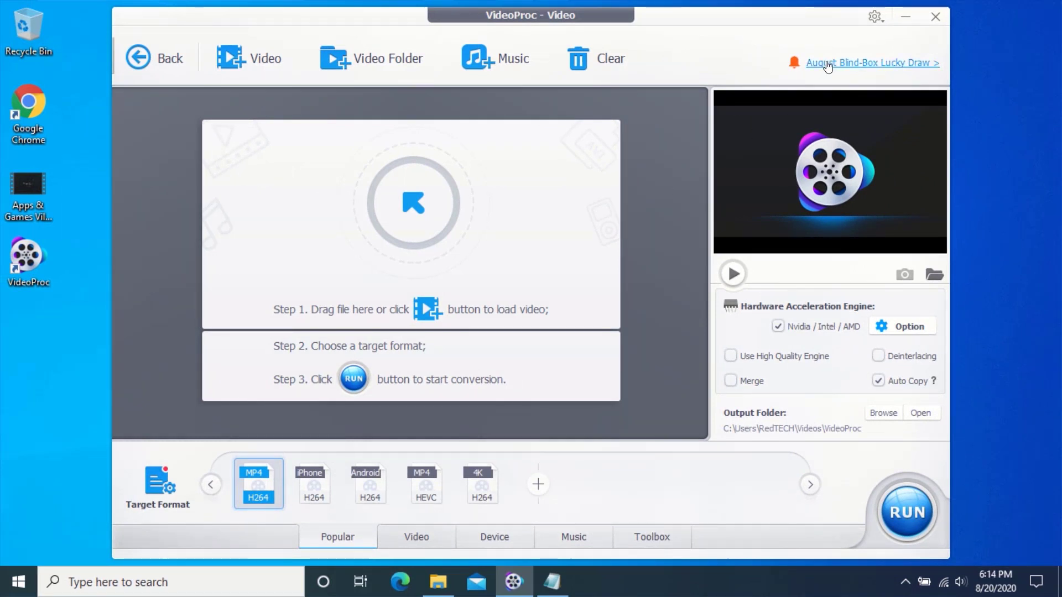
pyautogui.click(905, 20)
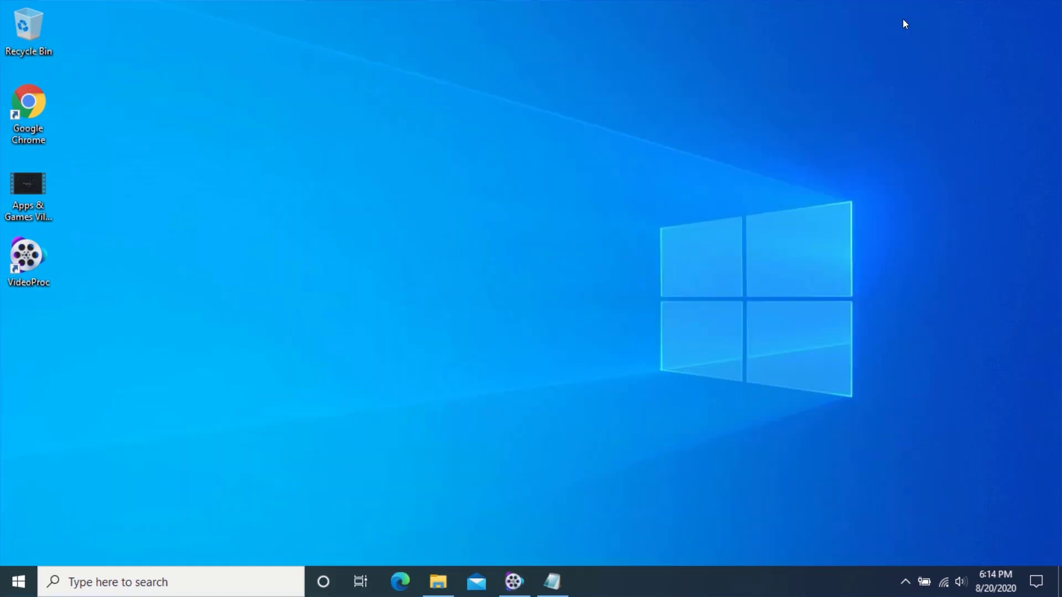
pyautogui.rightClick(28, 188)
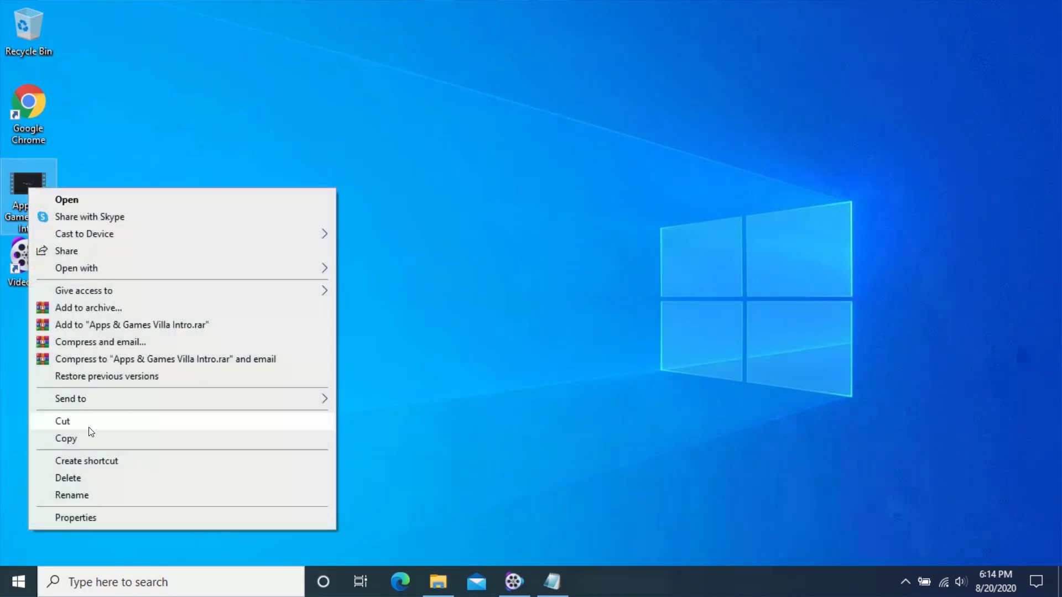
pyautogui.click(69, 516)
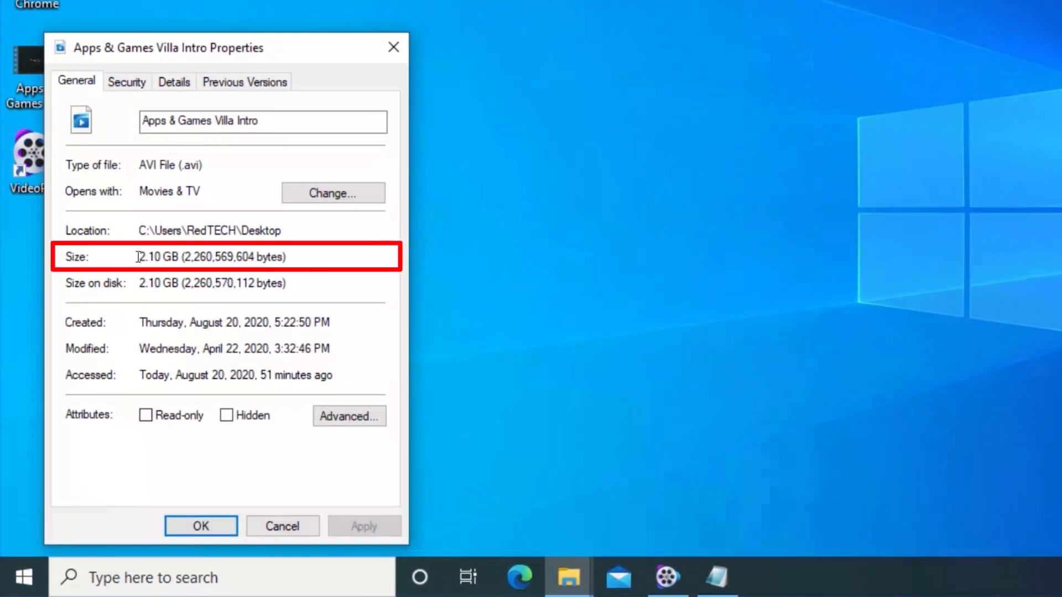
# Check the intro video's 2.10 GB file size and close its Properties.
pyautogui.moveTo(139, 256); pyautogui.dragTo(179, 257)
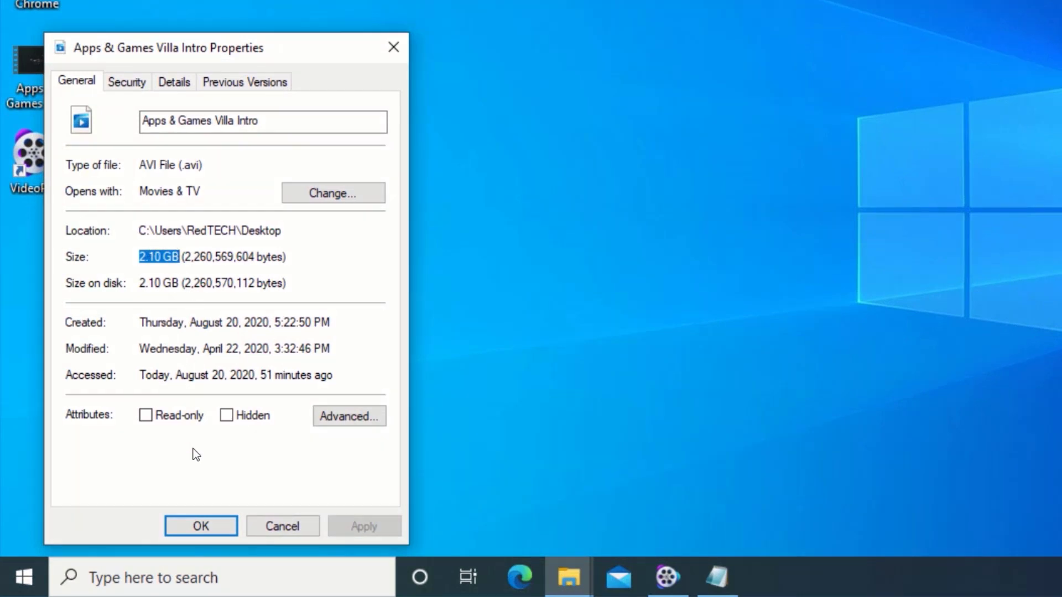
pyautogui.click(201, 525)
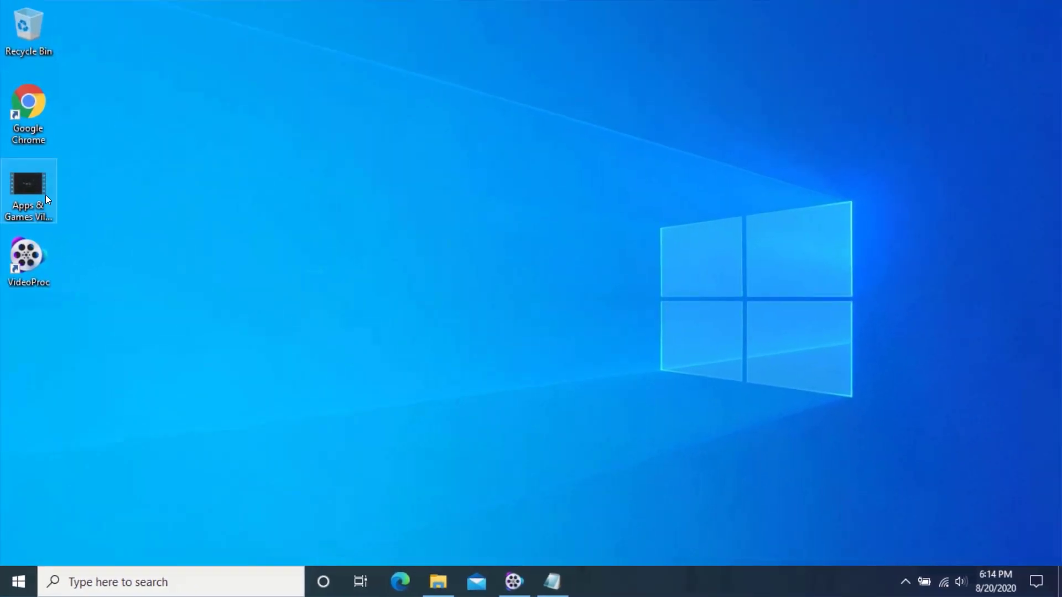
pyautogui.doubleClick(39, 189)
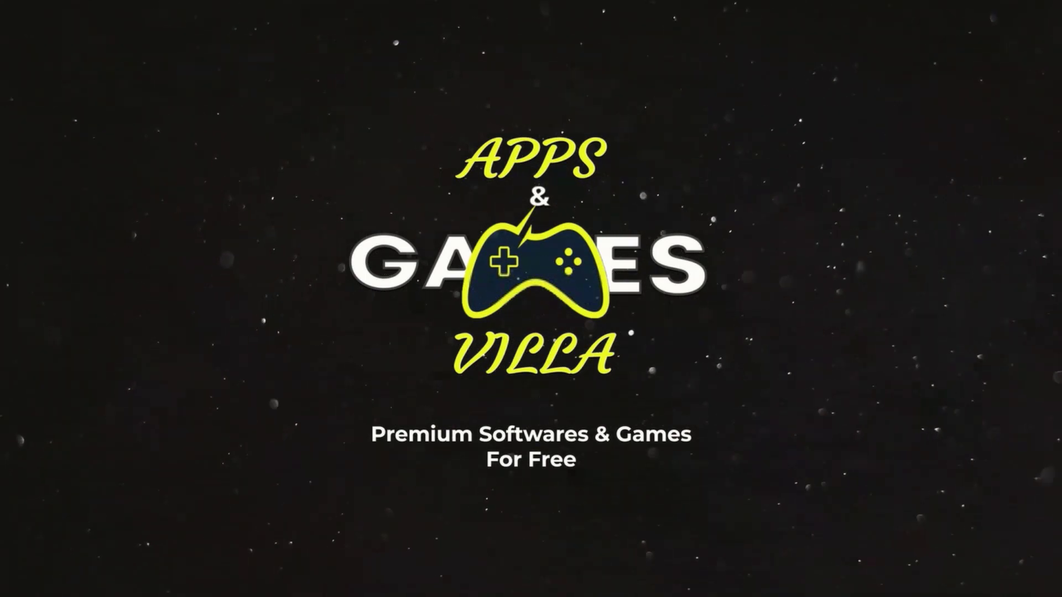
pyautogui.press('Escape')
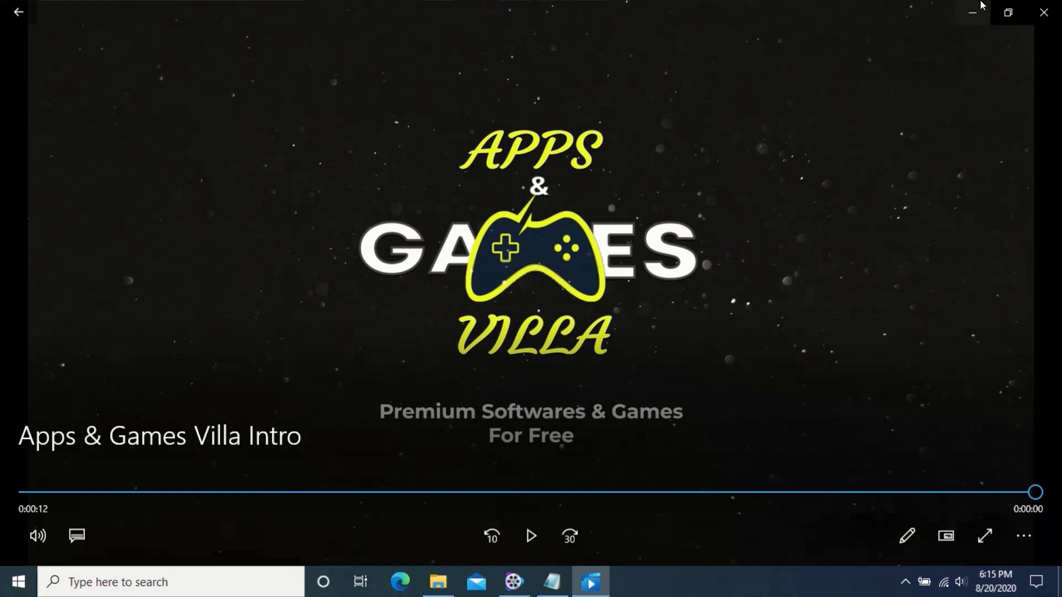
pyautogui.click(1051, 6)
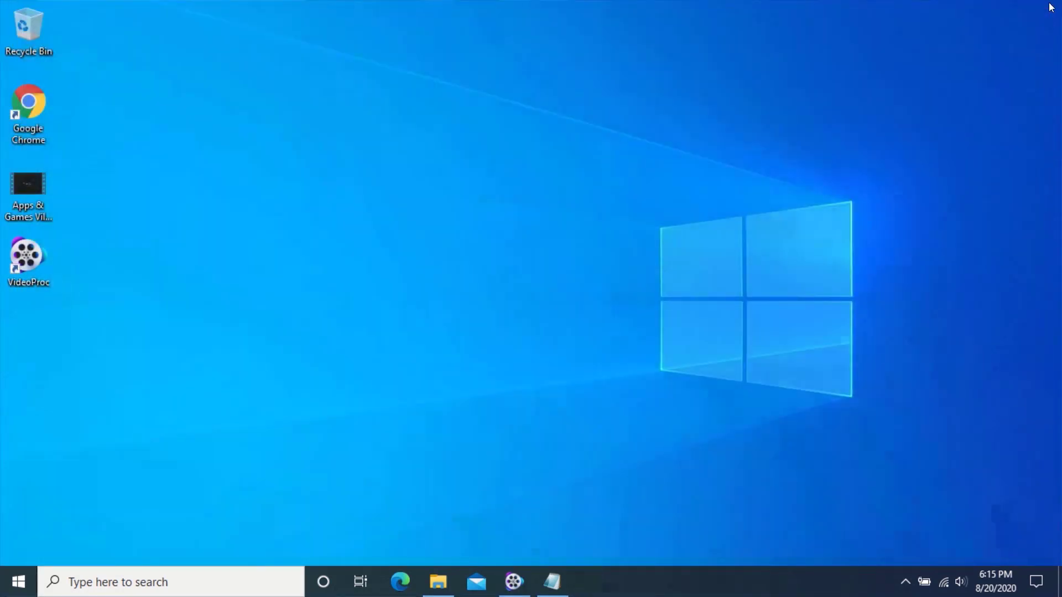
# Add the Apps & Games Villa Intro AVI for MP4 H264 conversion, outputting to the Desktop.
pyautogui.click(513, 580)
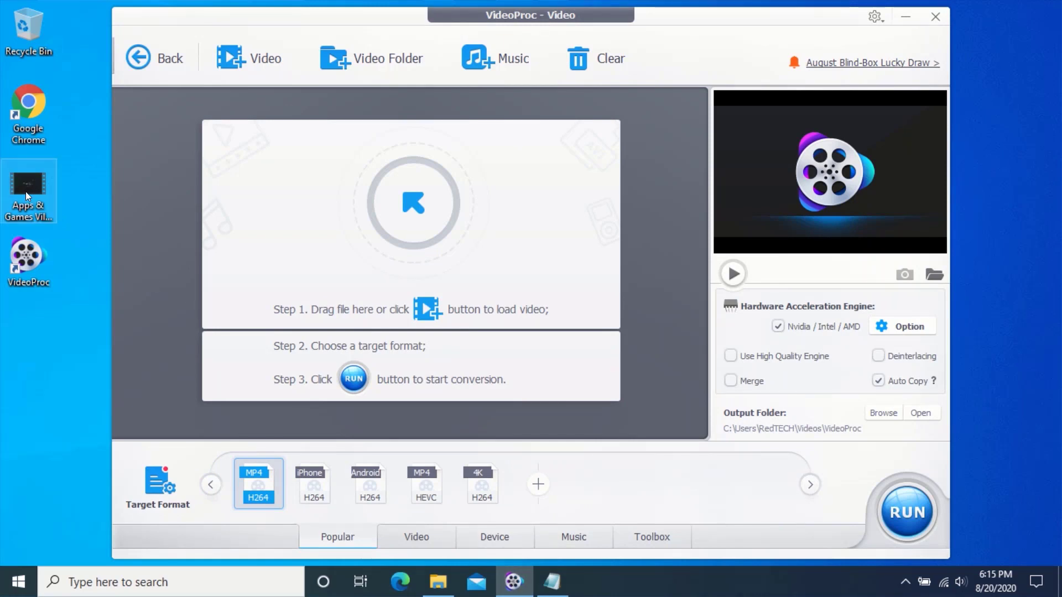
pyautogui.moveTo(124, 206); pyautogui.dragTo(389, 232)
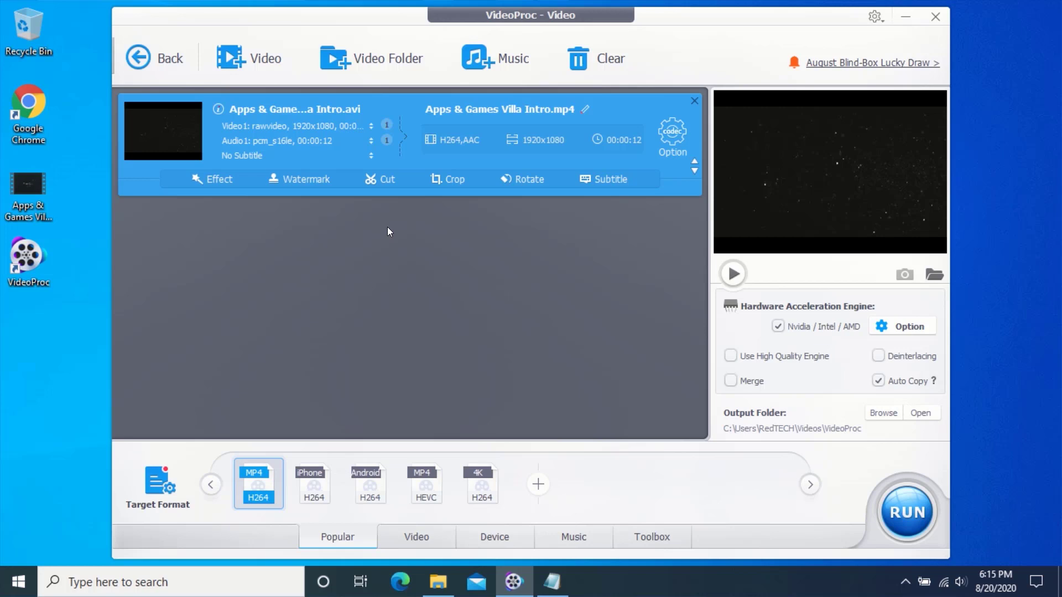
pyautogui.click(884, 414)
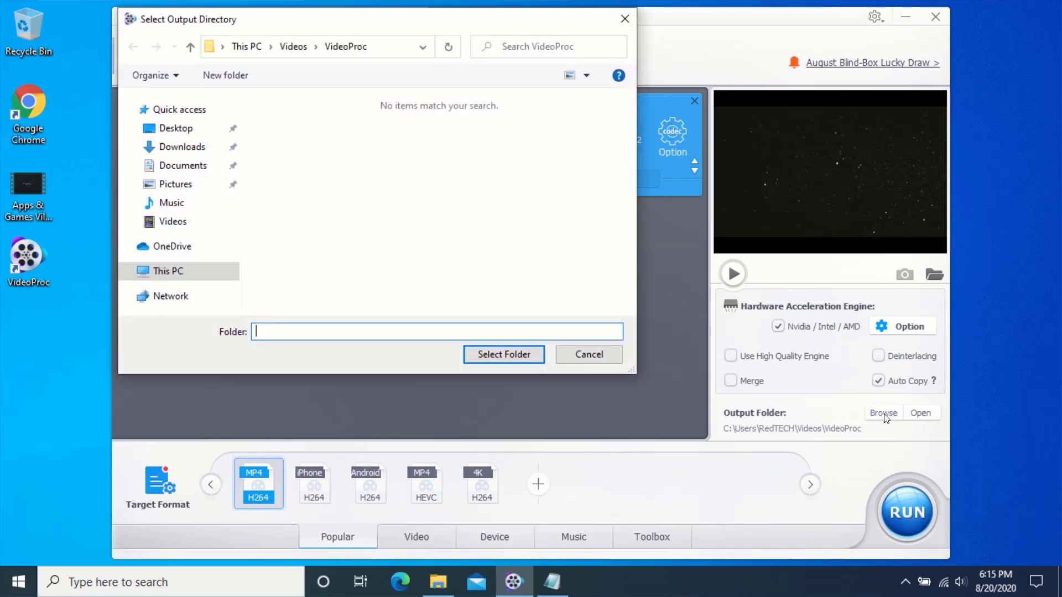
pyautogui.click(176, 130)
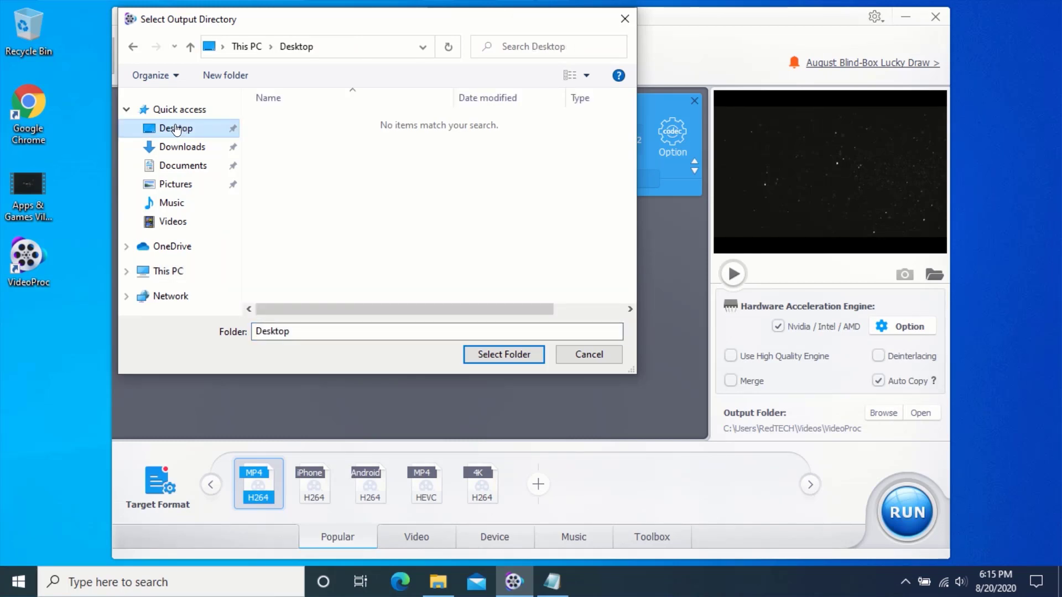
pyautogui.click(499, 355)
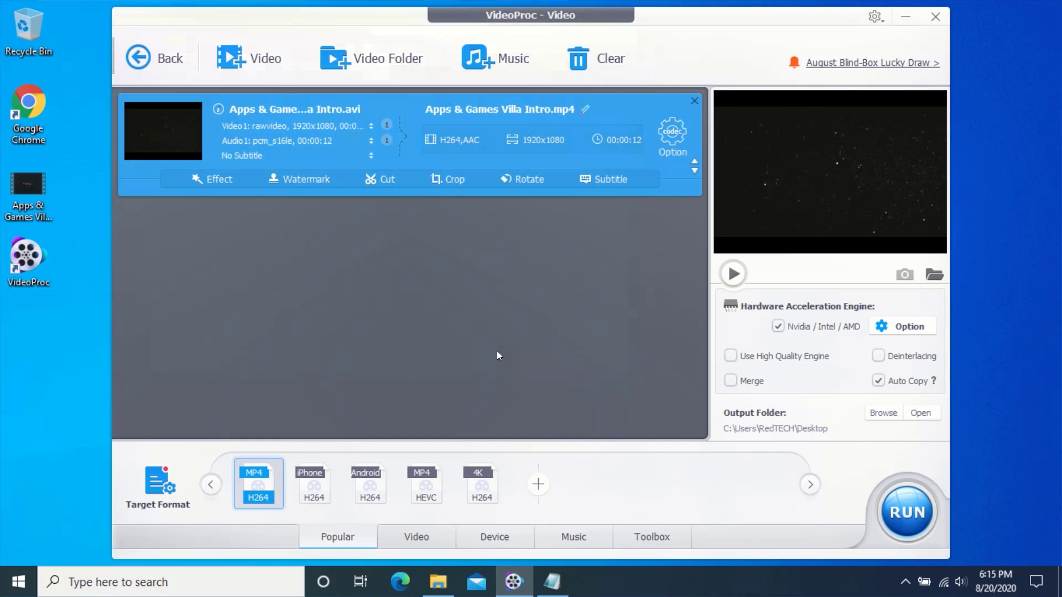
# Set the output name and title tag to 'Compressed' and the artist tag to the user's name.
pyautogui.click(585, 111)
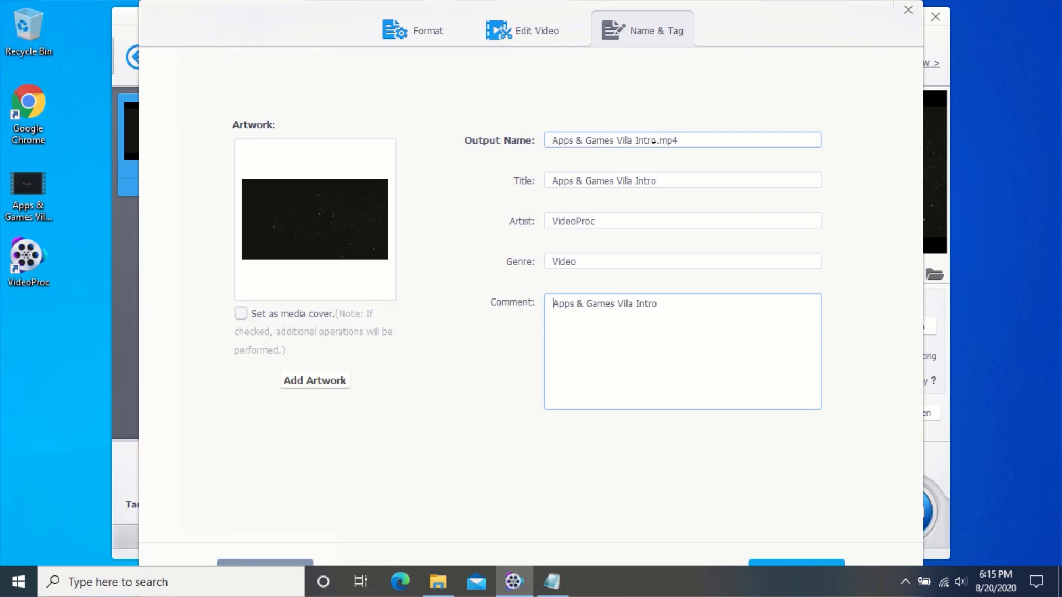
pyautogui.moveTo(656, 139); pyautogui.dragTo(534, 138)
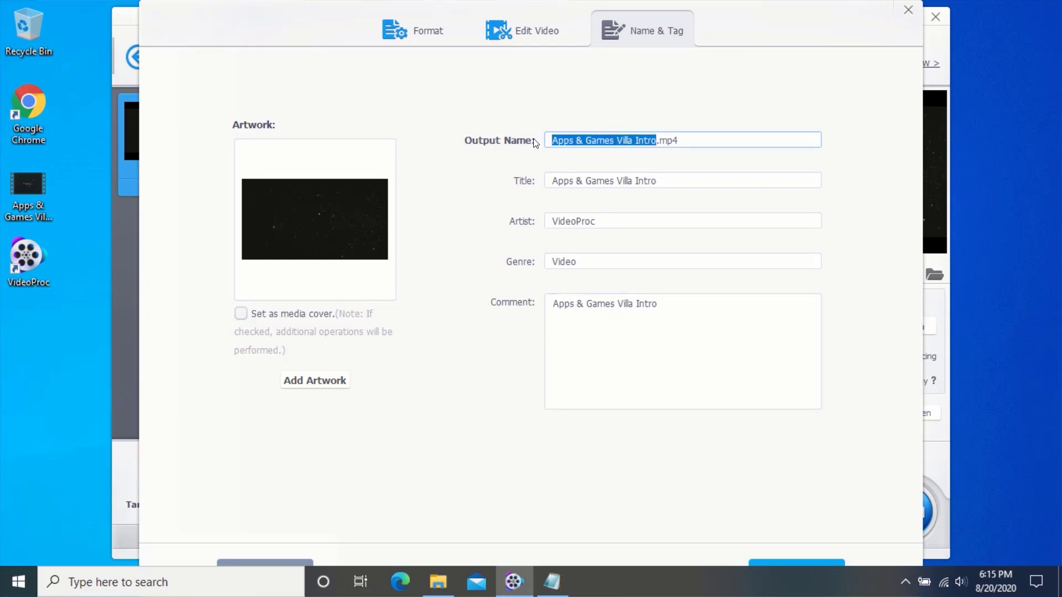
pyautogui.write('Compress')
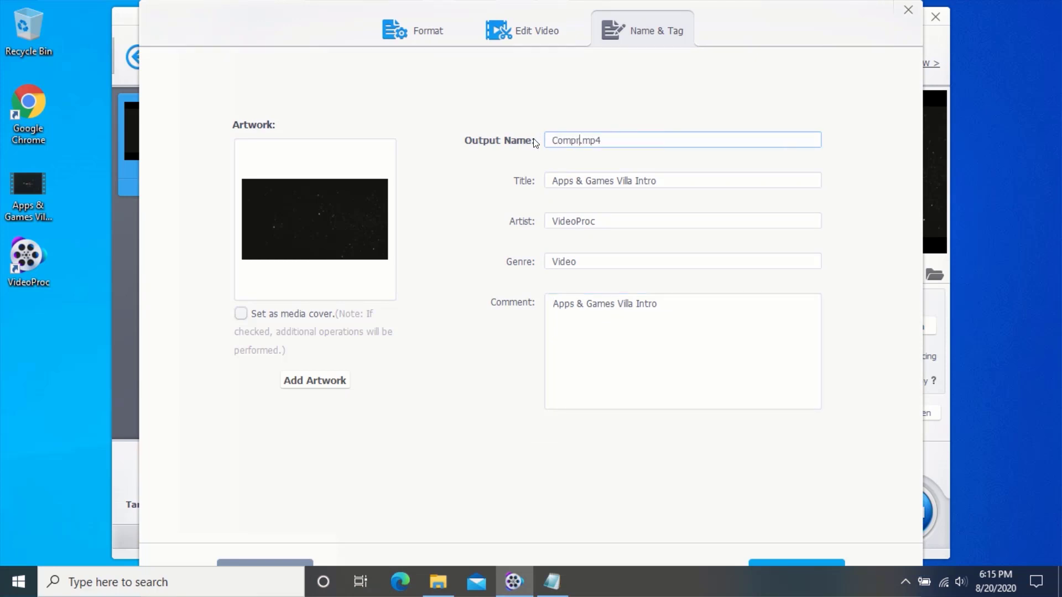
pyautogui.write('ed')
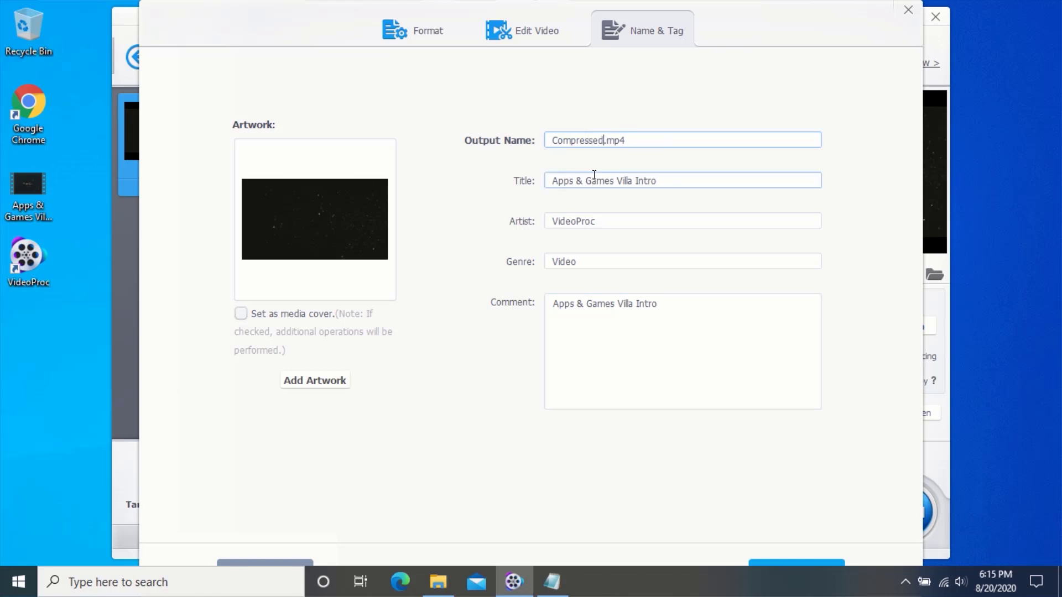
pyautogui.moveTo(662, 180); pyautogui.dragTo(538, 176)
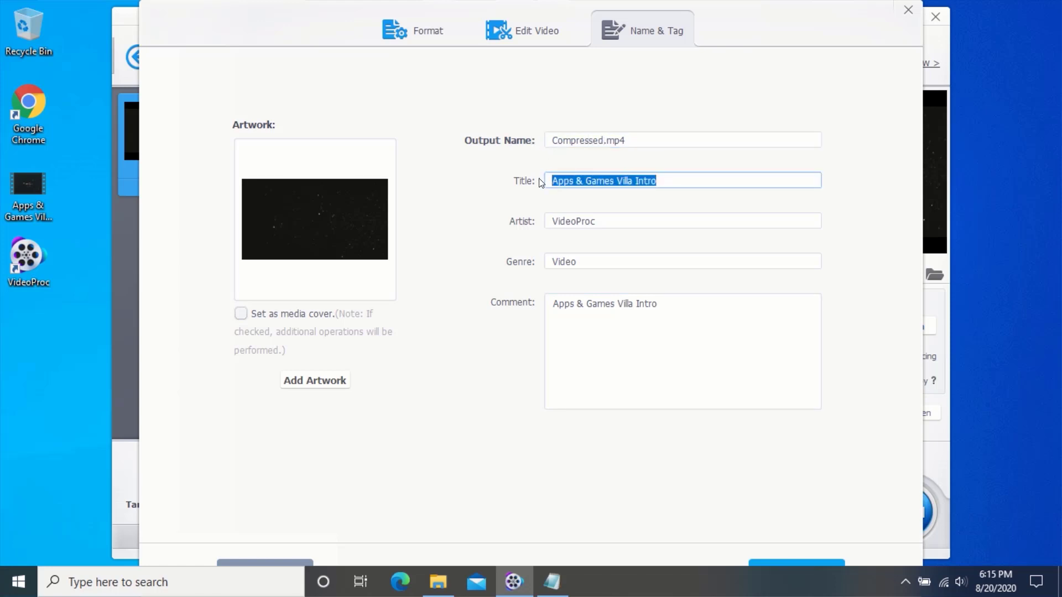
pyautogui.write('Com')
pyautogui.write('pressed')
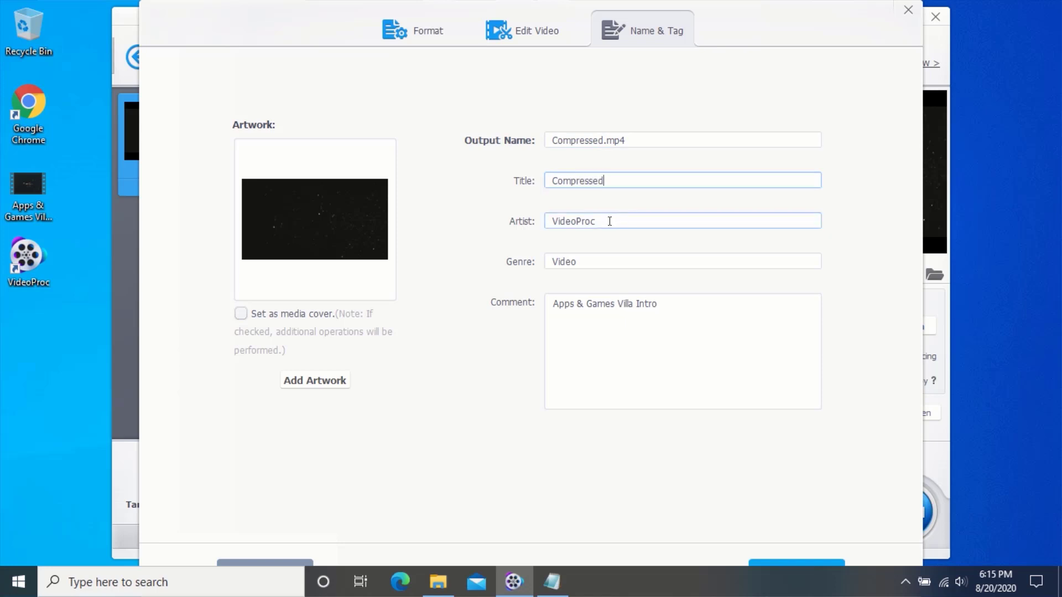
pyautogui.moveTo(588, 215); pyautogui.dragTo(546, 226)
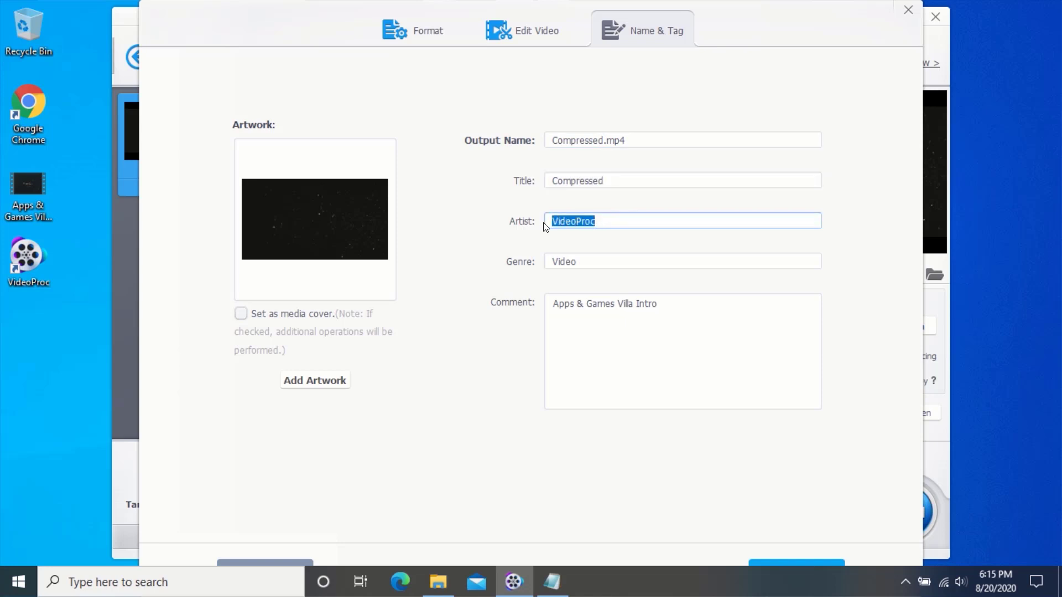
pyautogui.write('RedTECH')
pyautogui.moveTo(343, 31); pyautogui.dragTo(350, 9)
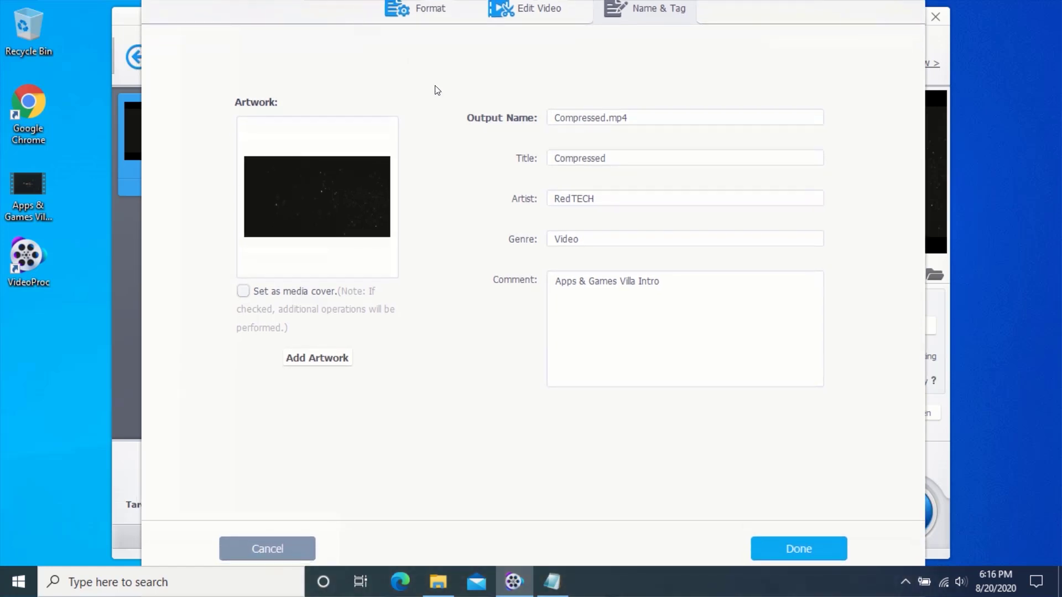
pyautogui.click(794, 553)
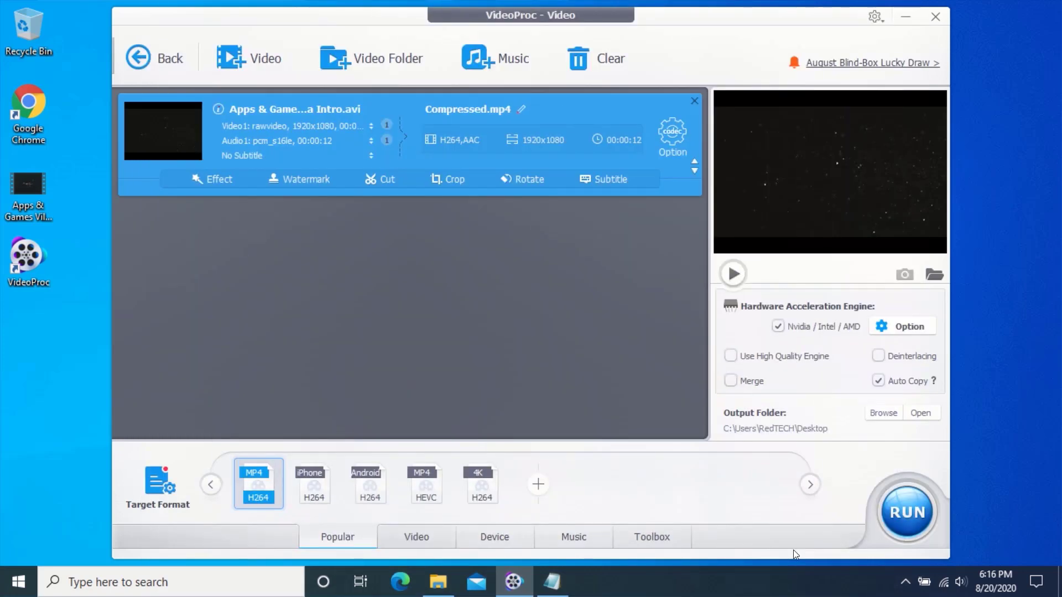
# Change the target format to General Web Video > MP4 Video (MPEG4).
pyautogui.click(159, 491)
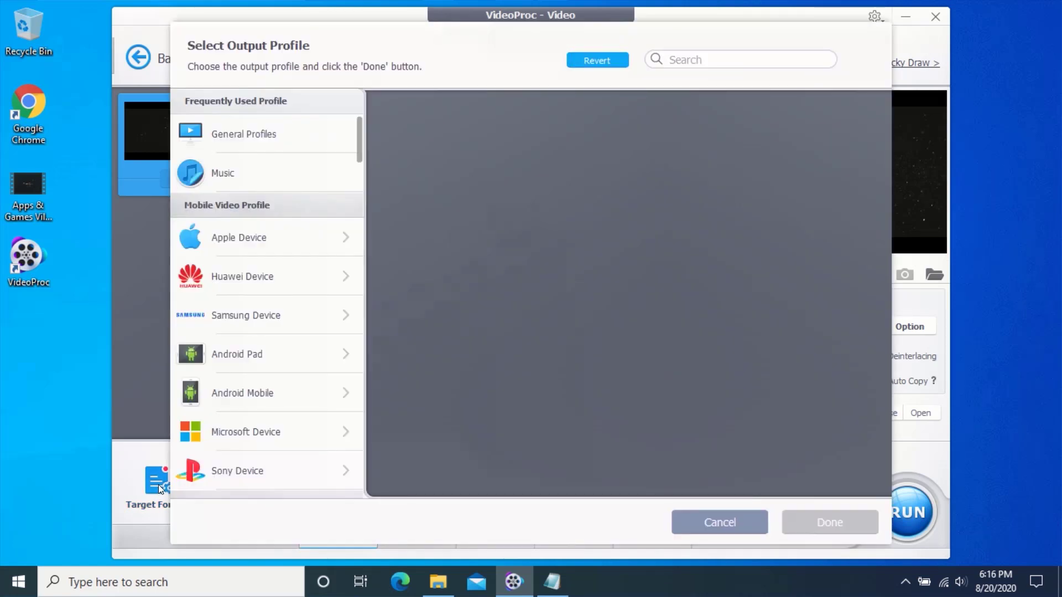
pyautogui.scroll(-3, 271, 421)
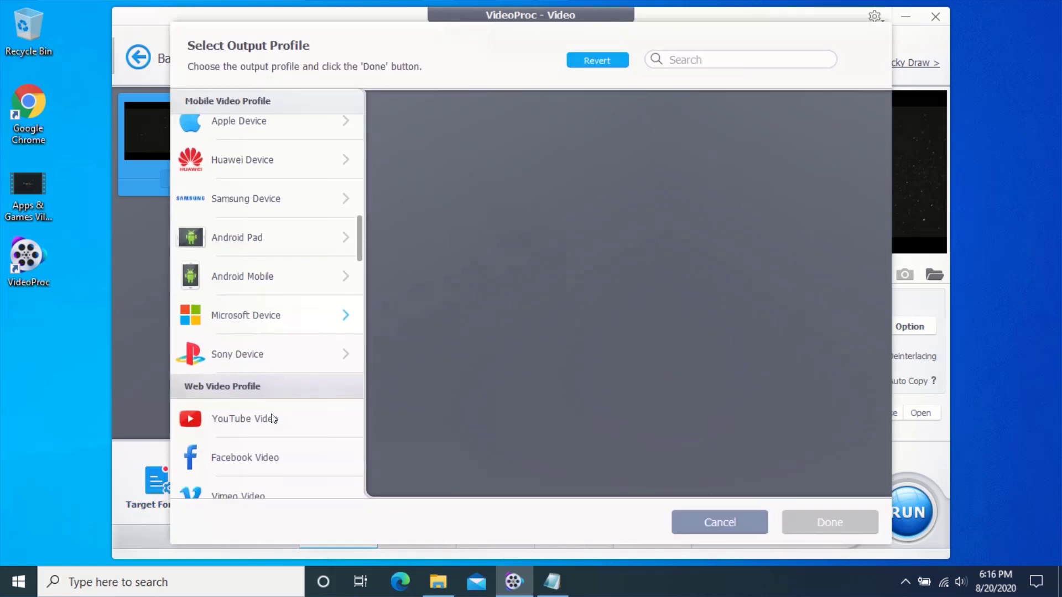
pyautogui.scroll(-1, 271, 419)
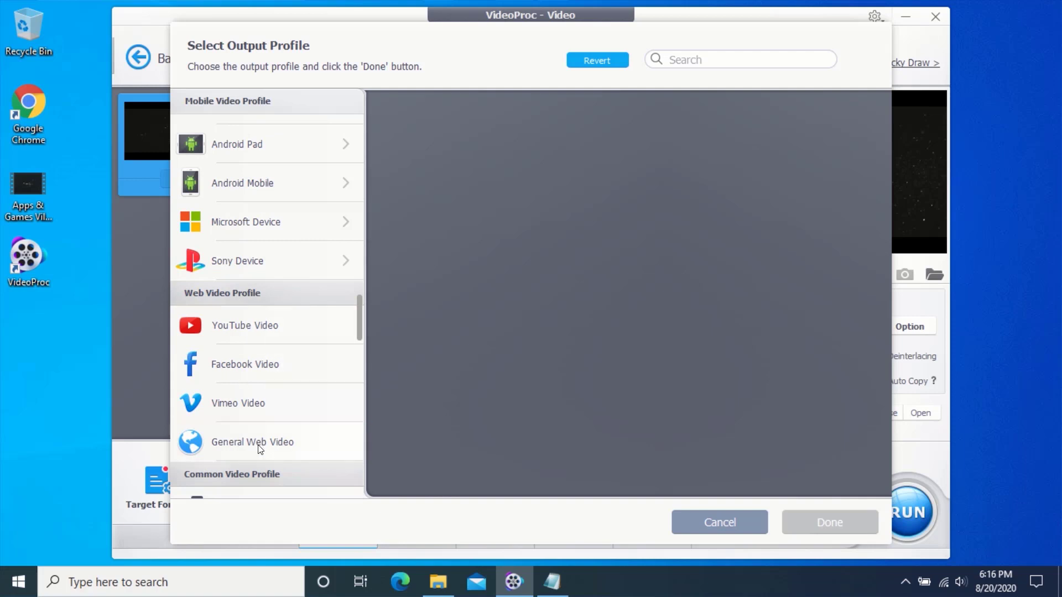
pyautogui.click(240, 446)
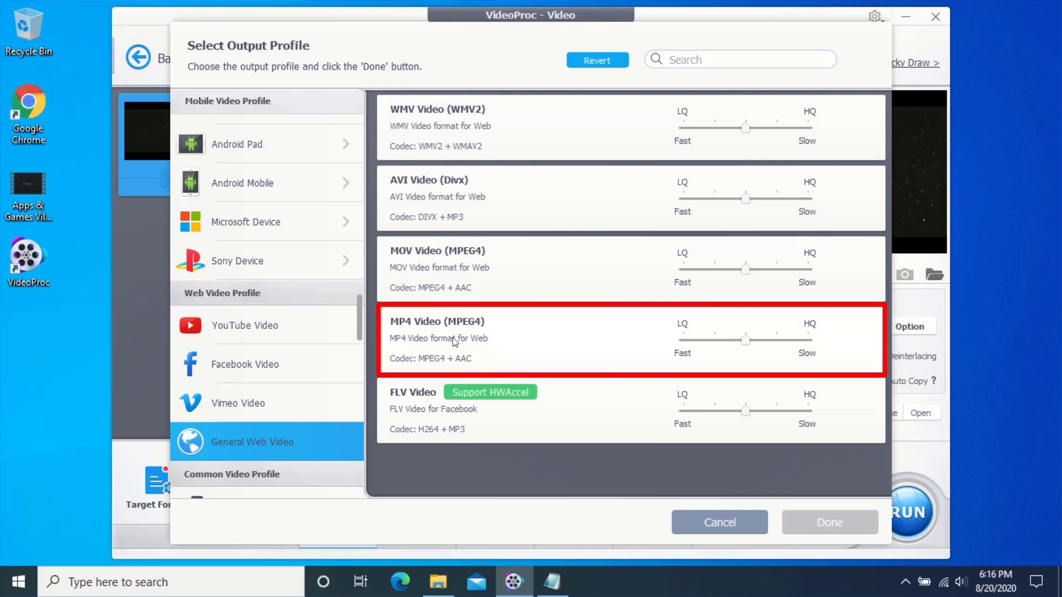
pyautogui.click(473, 336)
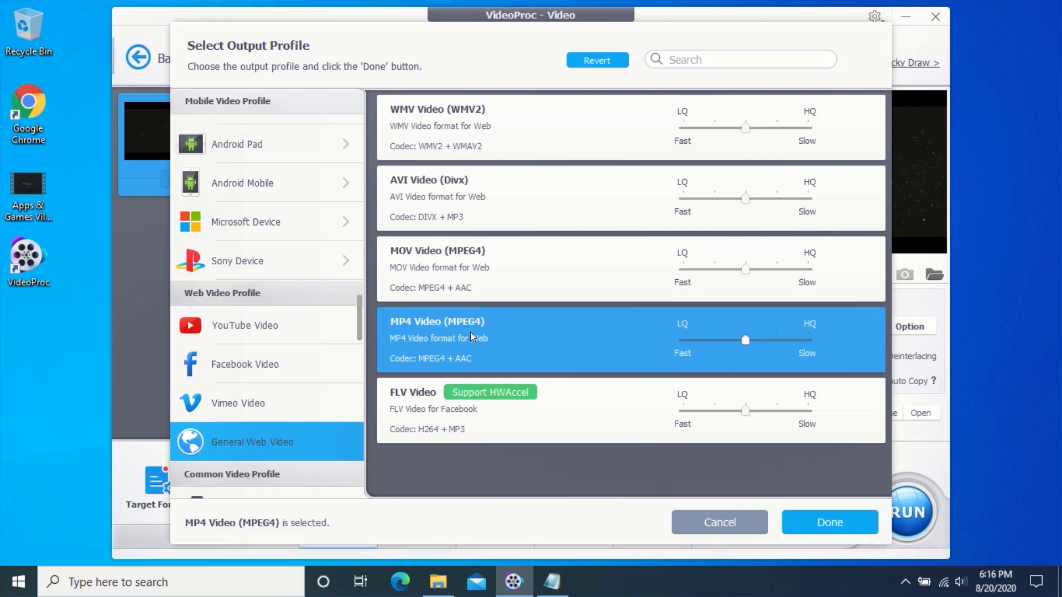
pyautogui.click(820, 523)
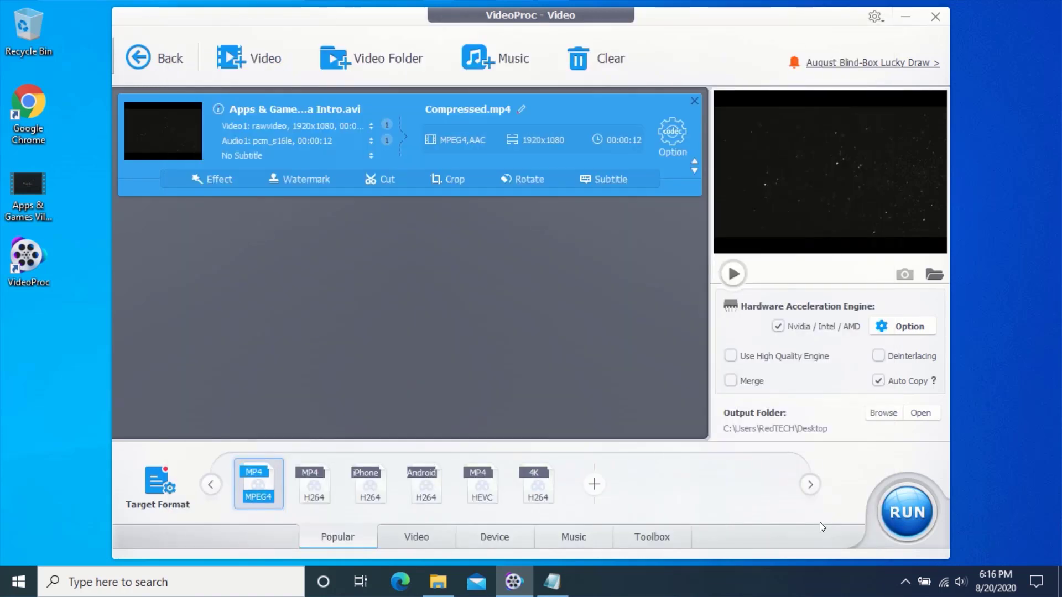
# Run the conversion to the 5.19 MB Compressed file, then close Explorer and minimize VideoProc.
pyautogui.click(909, 510)
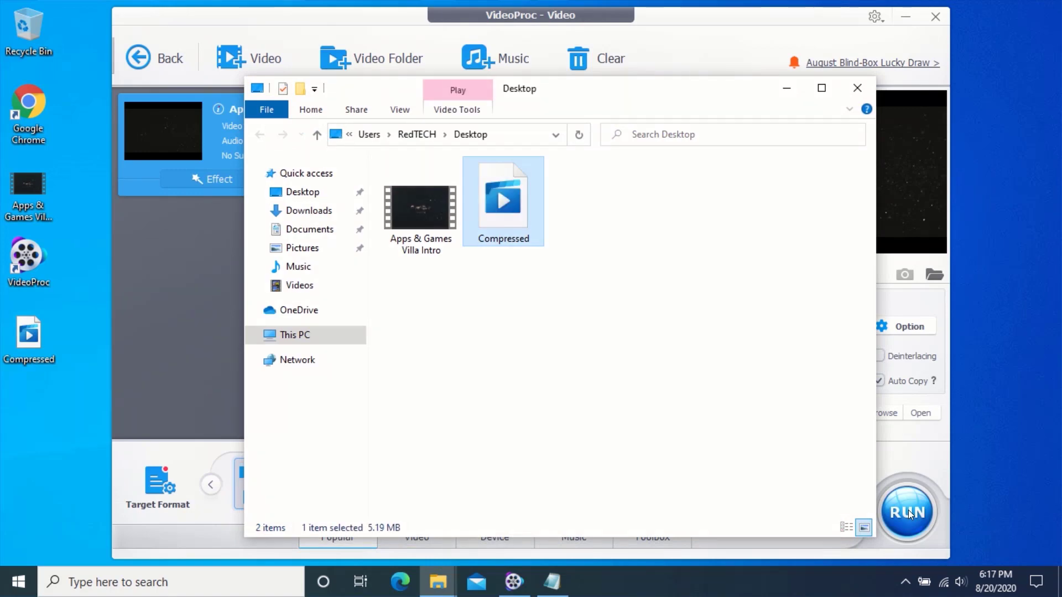
pyautogui.click(857, 88)
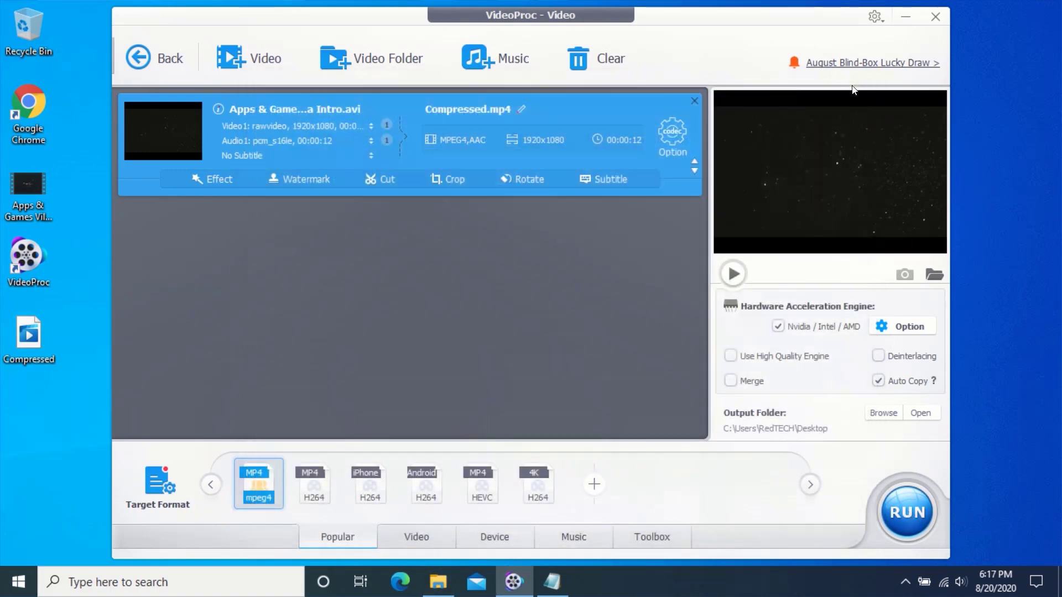
pyautogui.click(909, 18)
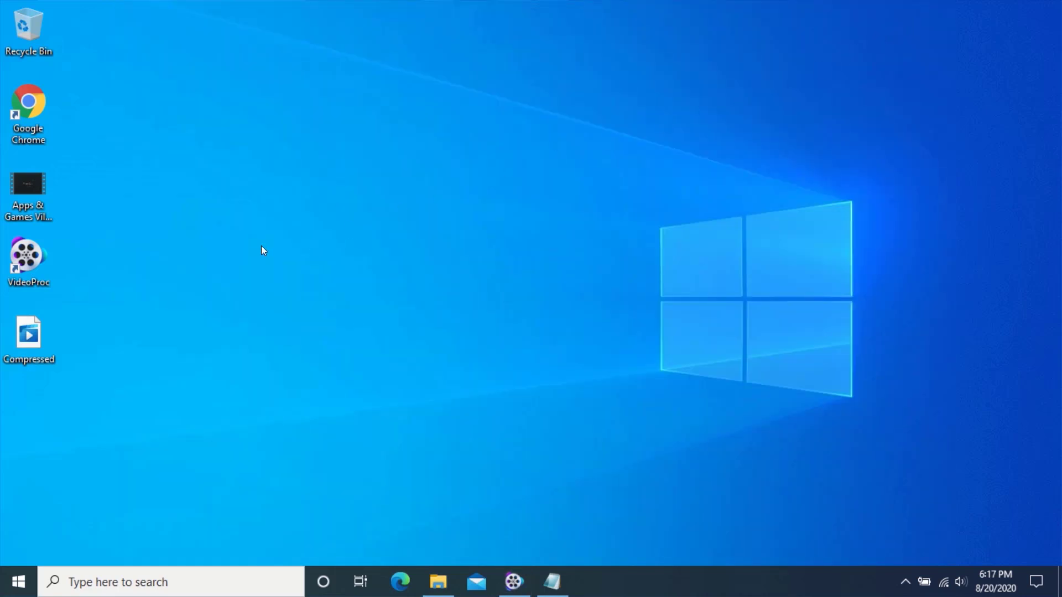
# Open the Properties of the original AVI and the Compressed MP4 and place them side by side.
pyautogui.rightClick(26, 190)
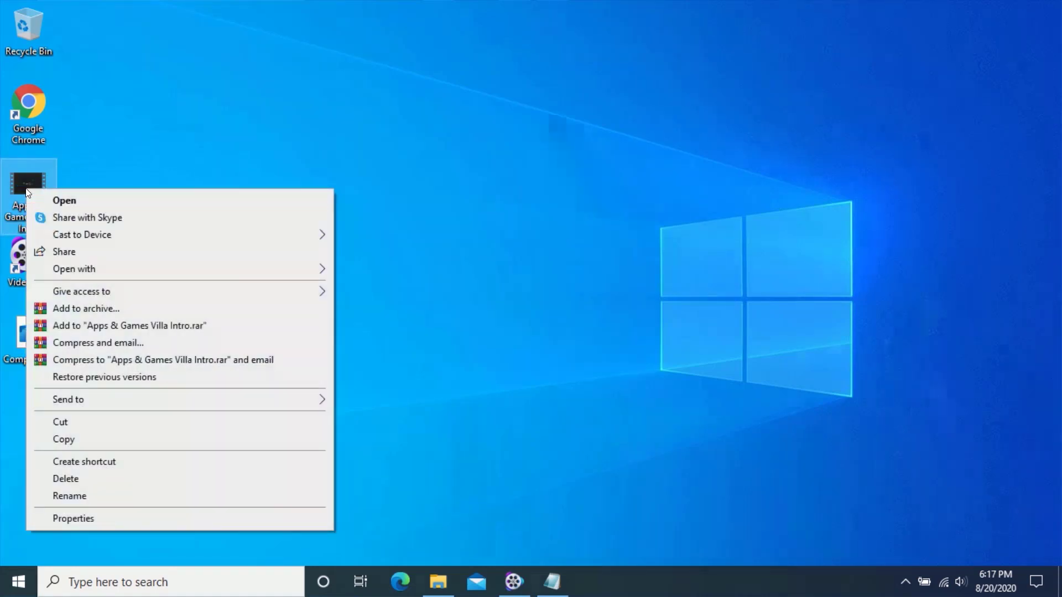
pyautogui.click(67, 520)
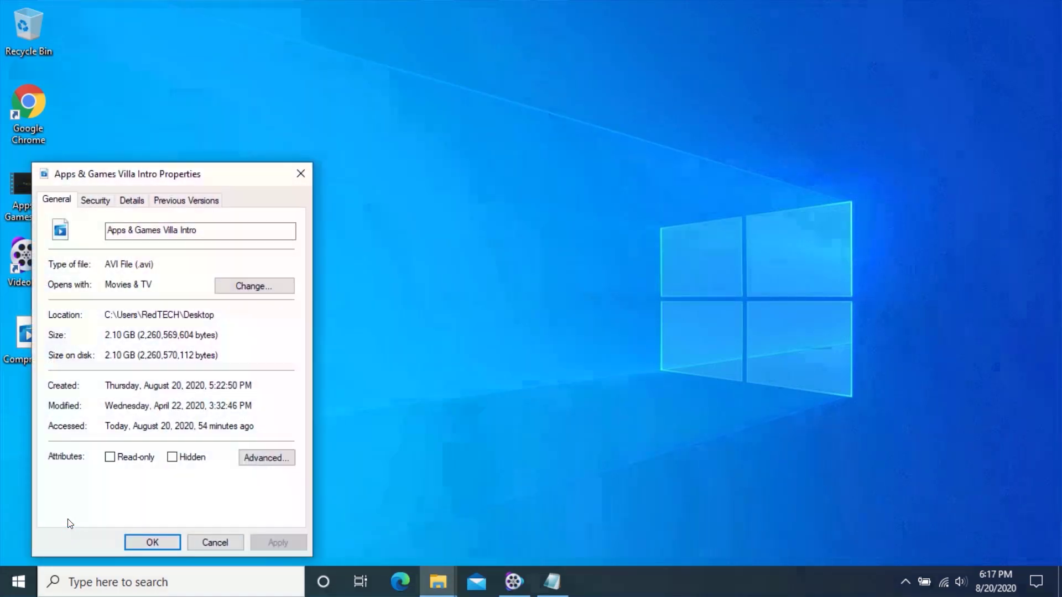
pyautogui.moveTo(160, 174); pyautogui.dragTo(337, 160)
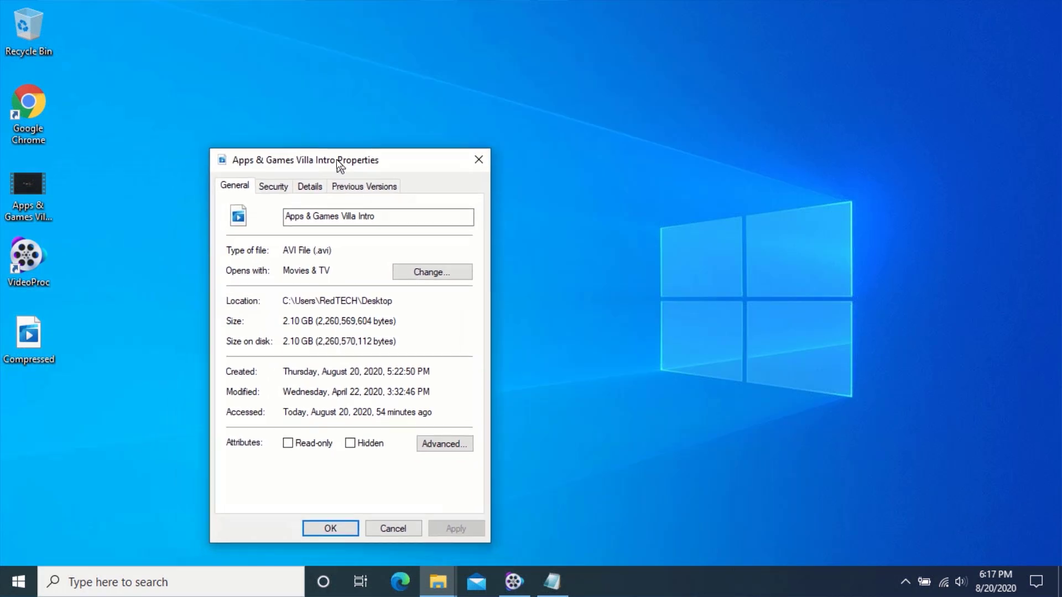
pyautogui.rightClick(31, 338)
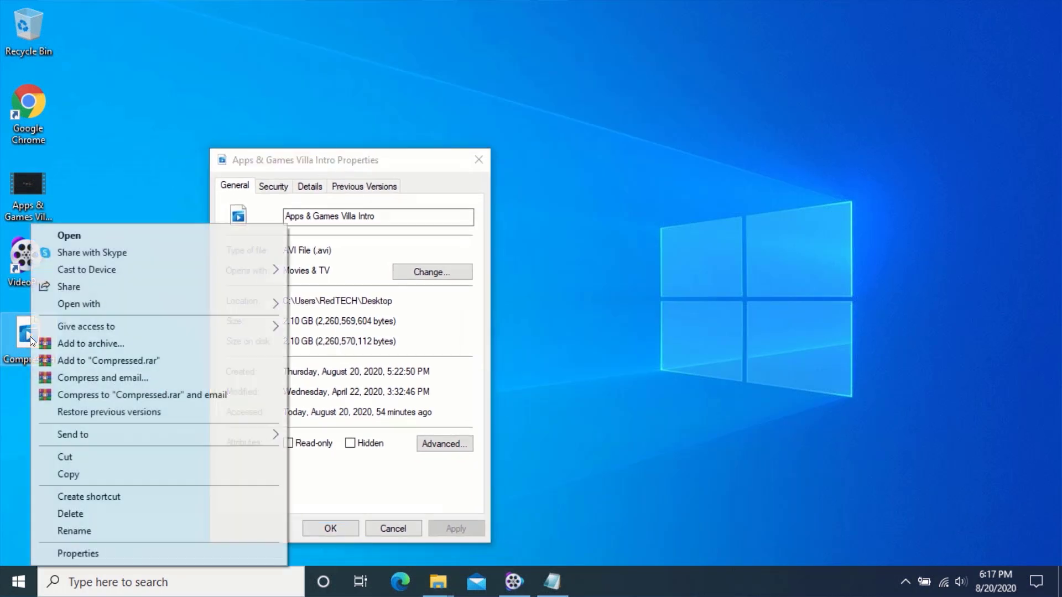
pyautogui.click(69, 553)
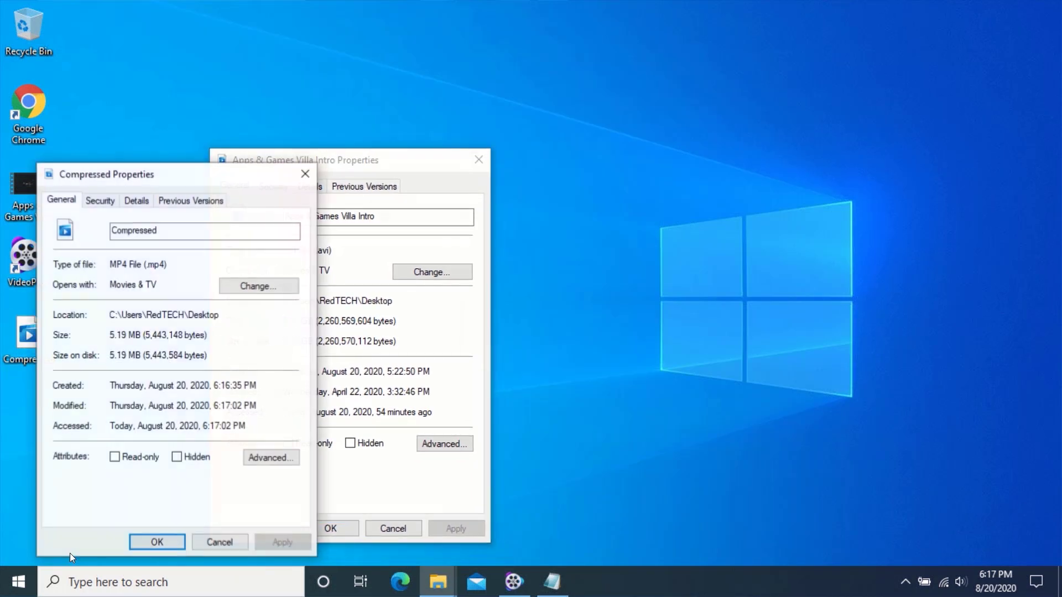
pyautogui.moveTo(187, 174); pyautogui.dragTo(664, 157)
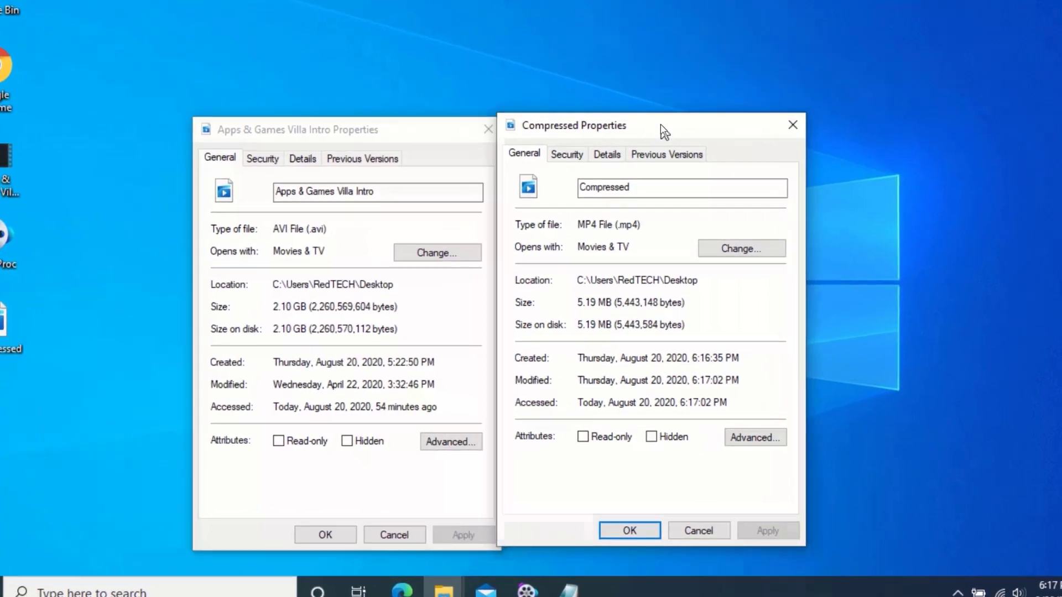
pyautogui.moveTo(757, 55); pyautogui.dragTo(757, 58)
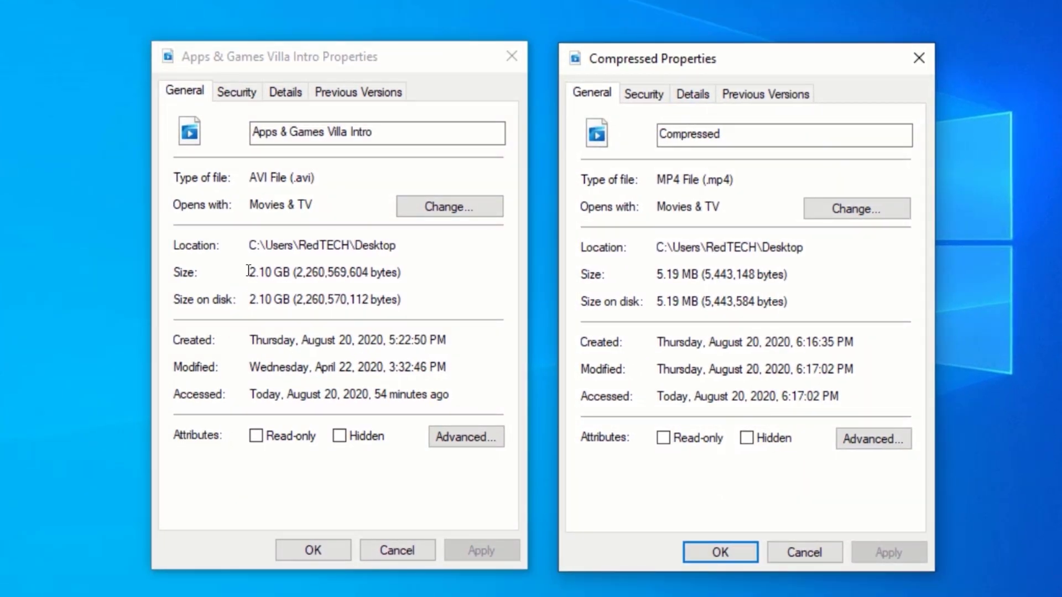
# Highlight the 2.10 GB AVI size and the 5.19 MB Compressed size for comparison.
pyautogui.moveTo(249, 271); pyautogui.dragTo(290, 271)
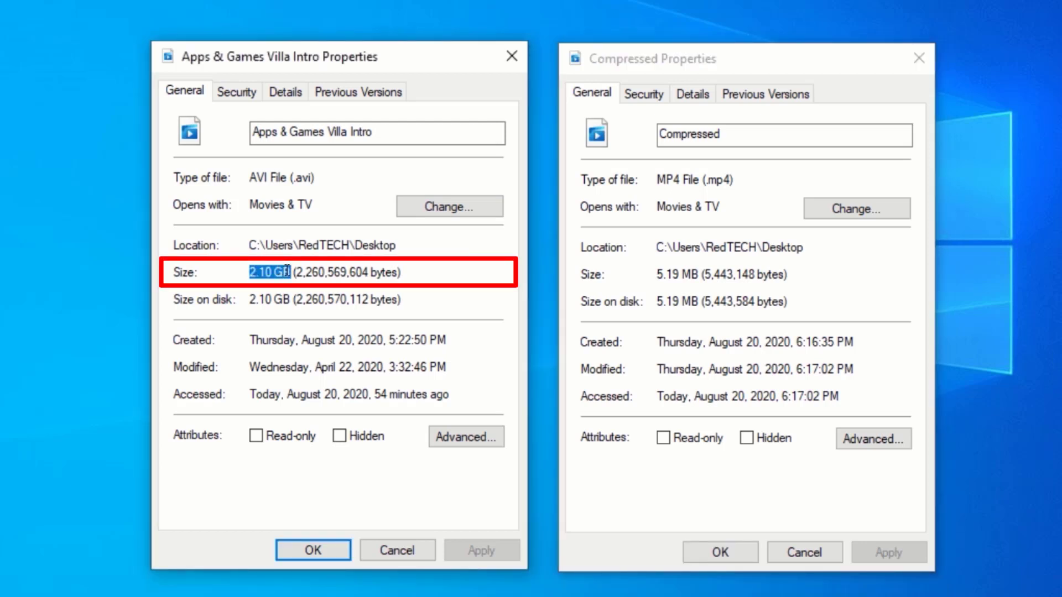
pyautogui.click(266, 273)
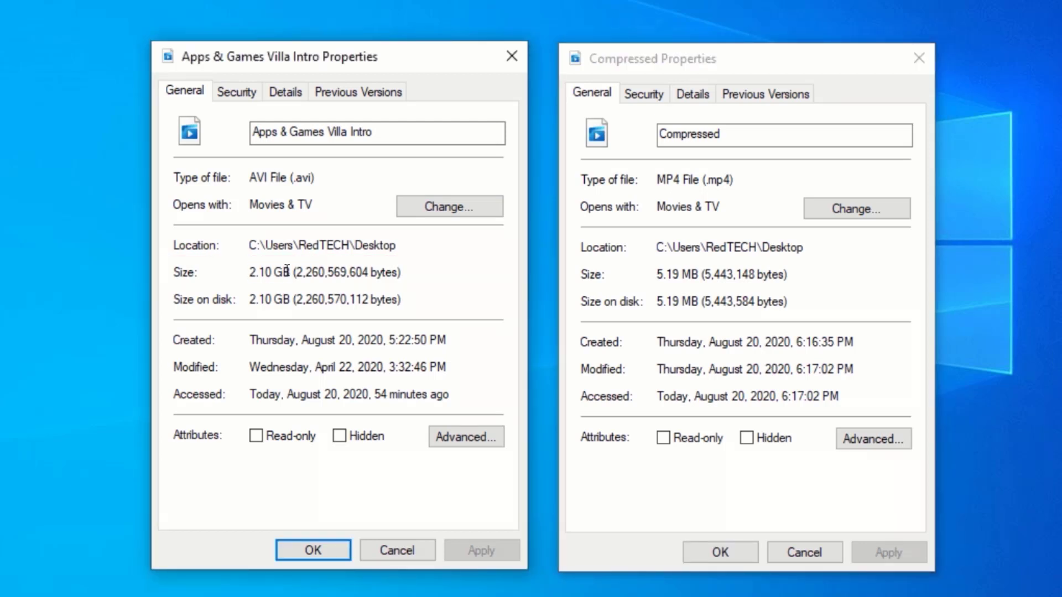
pyautogui.moveTo(655, 274); pyautogui.dragTo(699, 274)
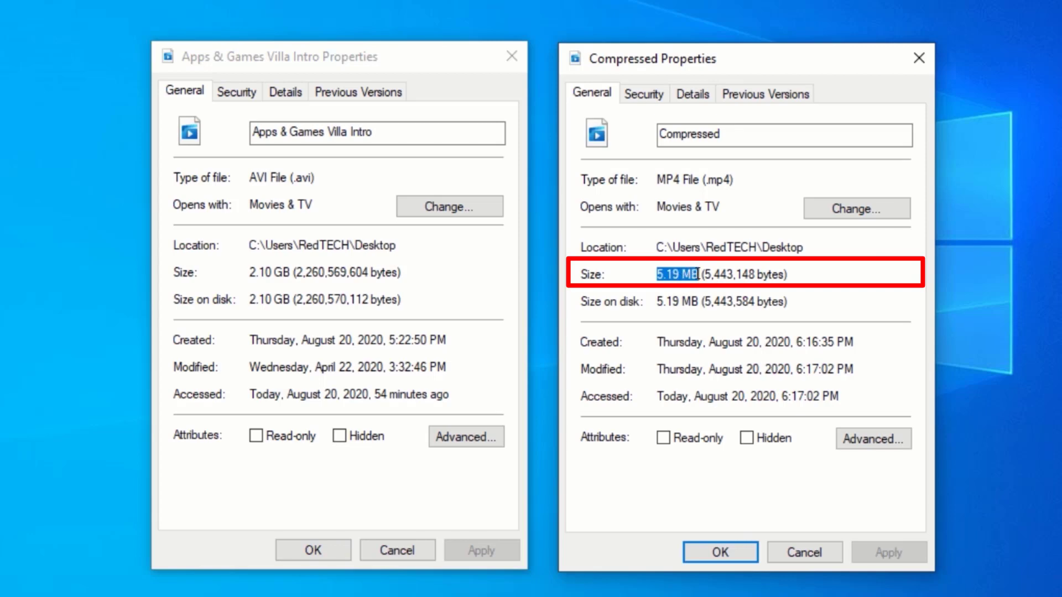